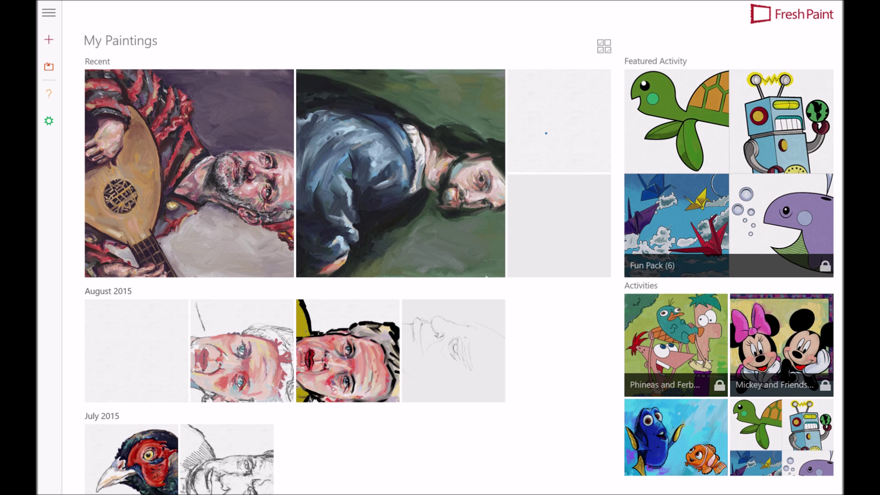
# Step: Look through the recent and latest monthly groups in My Paintings, back to May 2015
pyautogui.scroll(-4, 347, 275)
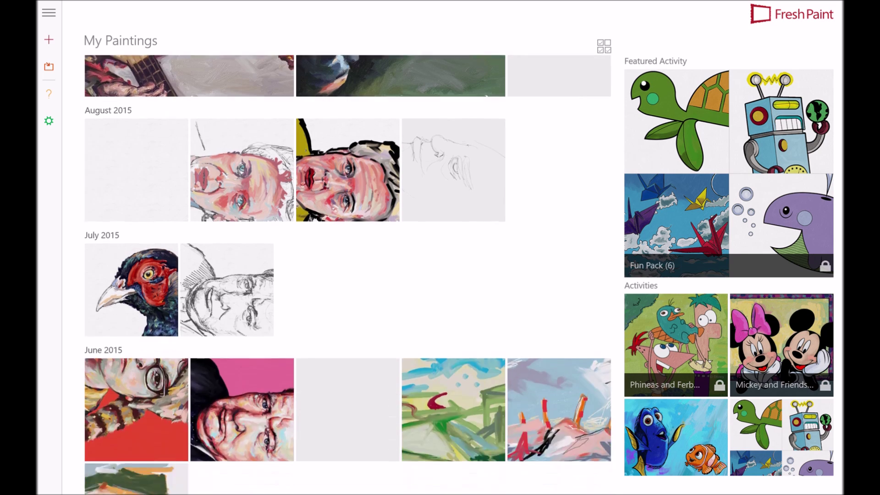
pyautogui.scroll(4, 347, 275)
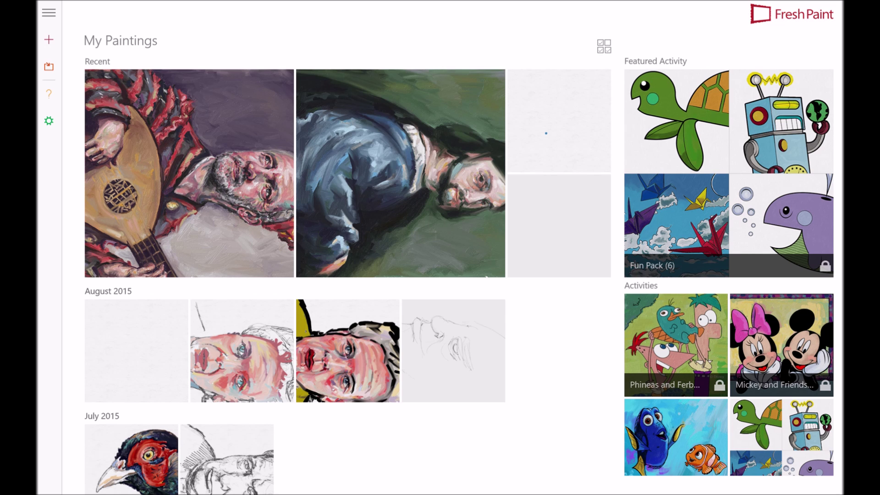
pyautogui.scroll(-8, 348, 275)
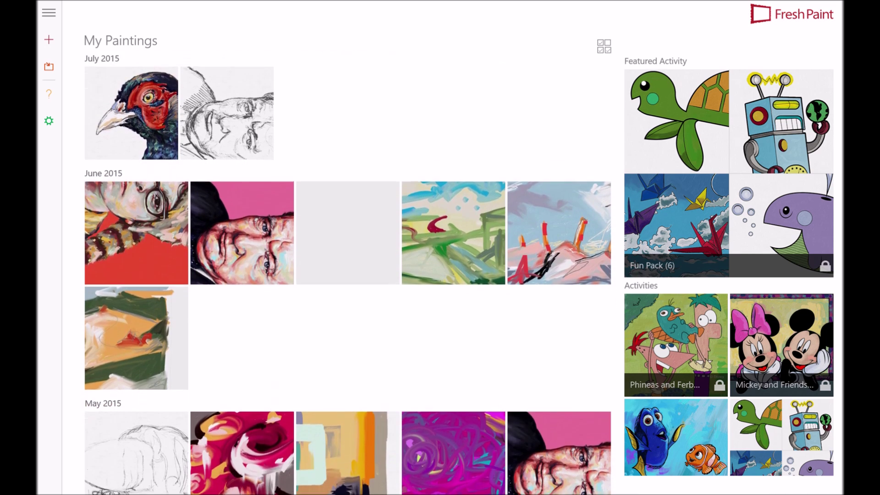
pyautogui.scroll(8, 348, 275)
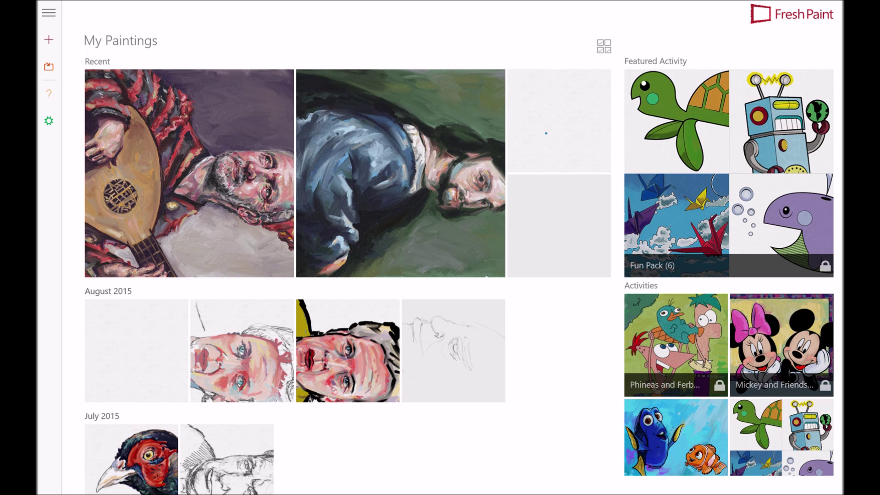
pyautogui.scroll(-8, 347, 275)
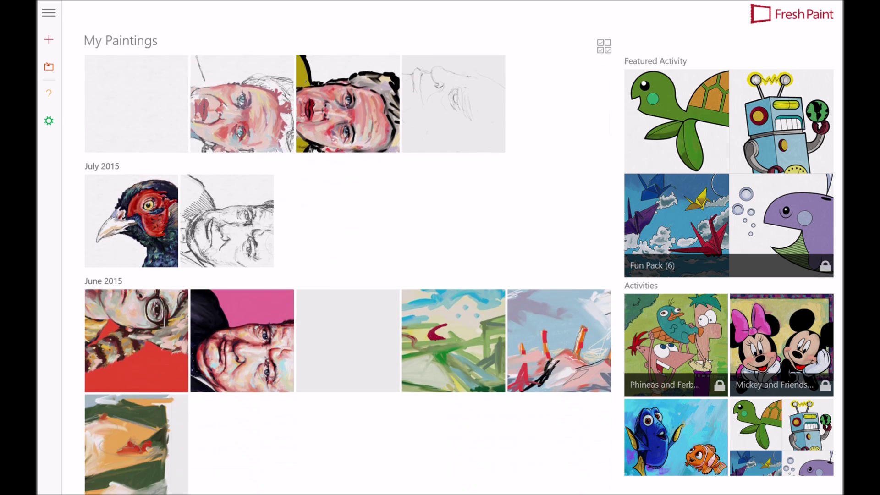
pyautogui.scroll(8, 348, 275)
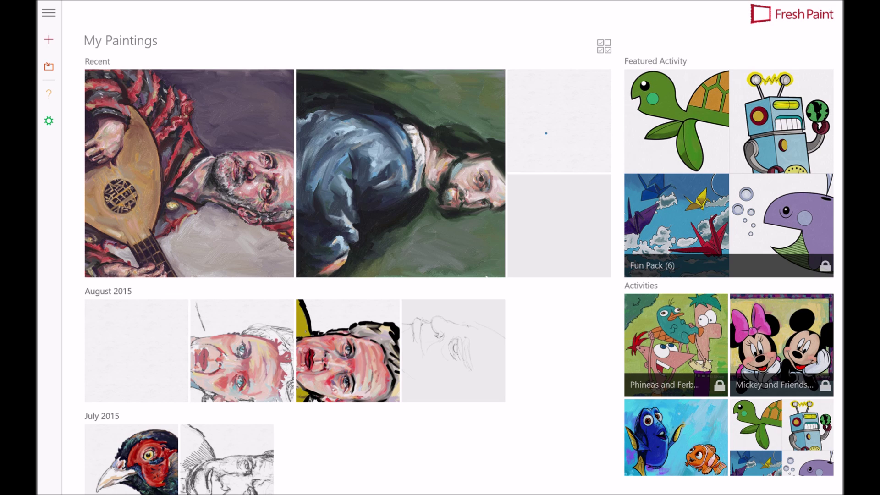
pyautogui.scroll(-3, 348, 274)
pyautogui.scroll(3, 348, 274)
# Step: Look through the available activity packs, down to Friends Pack and Winter Holiday
pyautogui.scroll(-10, 729, 266)
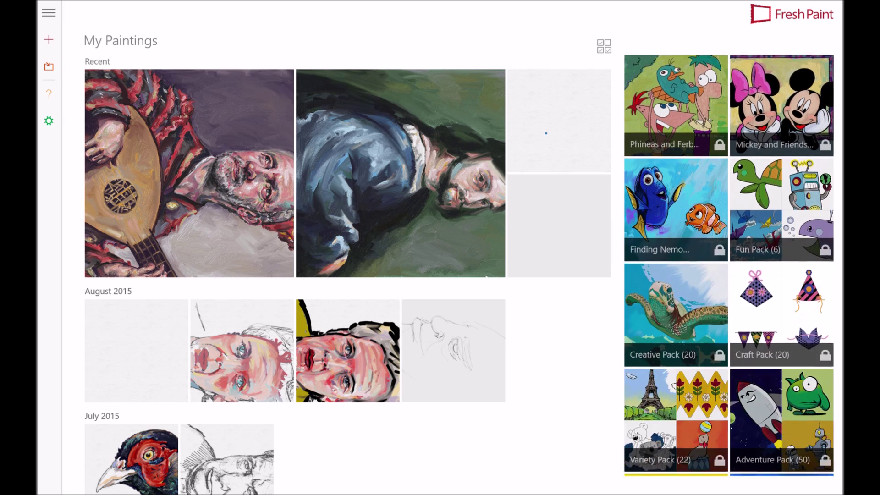
pyautogui.scroll(-1, 729, 266)
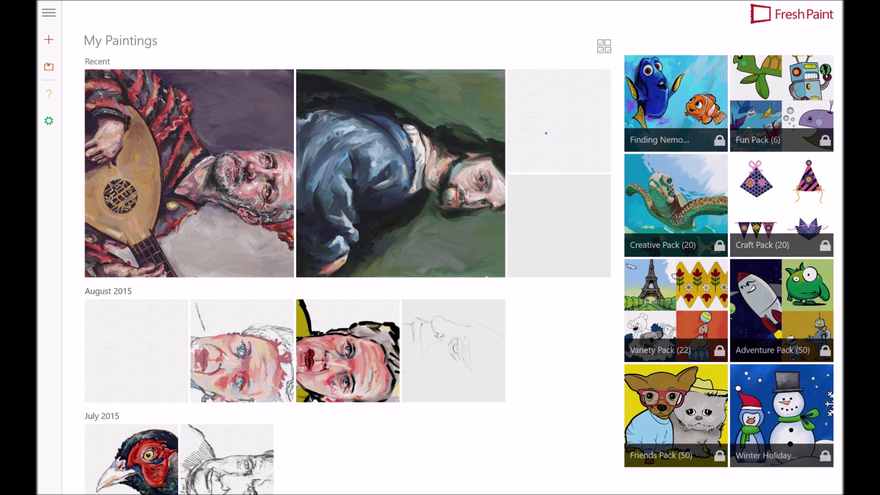
pyautogui.scroll(10, 730, 266)
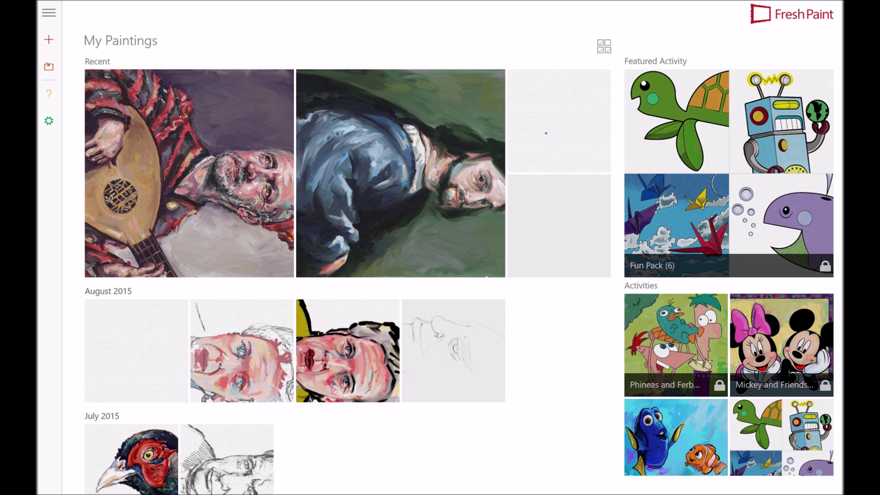
# Step: Browse the older paintings in the My Paintings gallery by month, back to August 2013
pyautogui.scroll(-6, 347, 275)
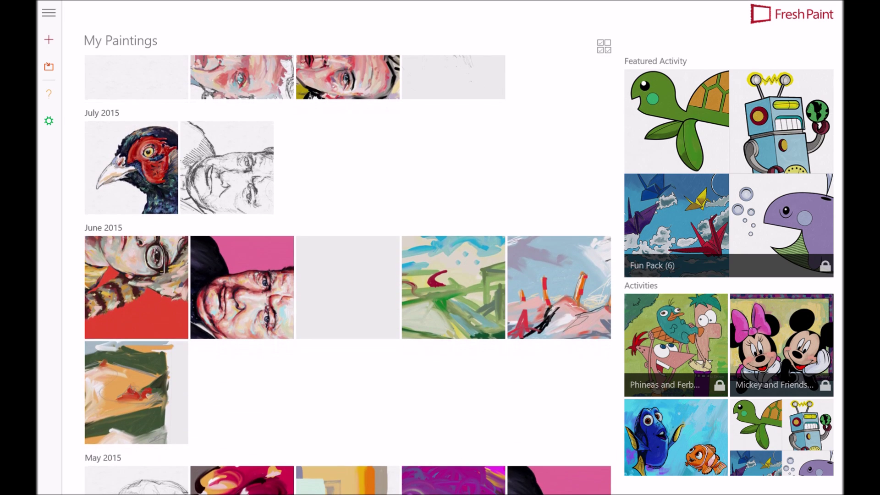
pyautogui.scroll(-3, 347, 275)
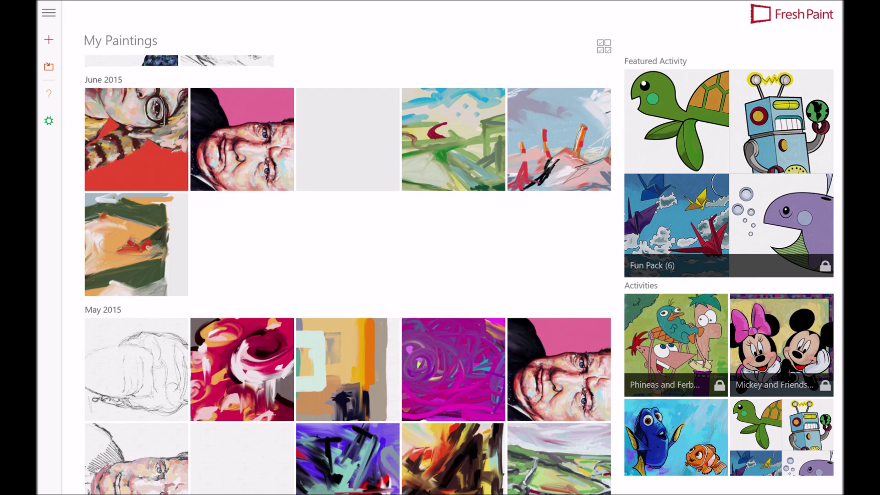
pyautogui.scroll(9, 348, 275)
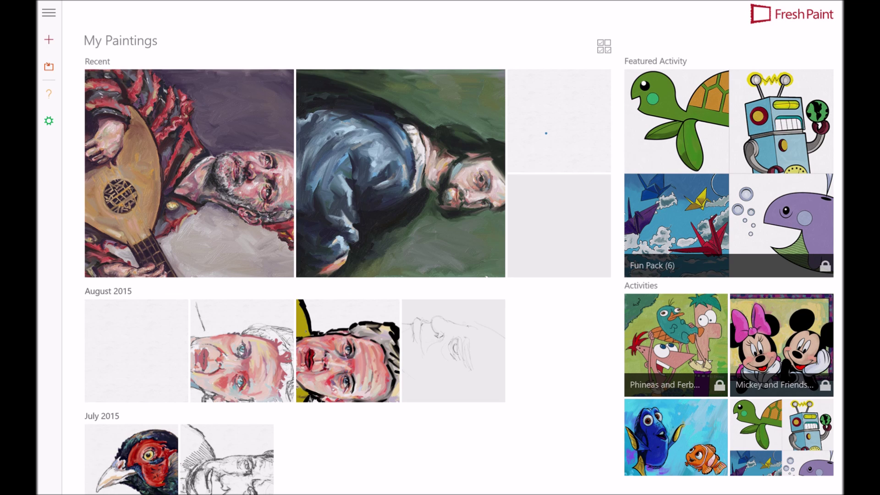
pyautogui.scroll(-15, 347, 275)
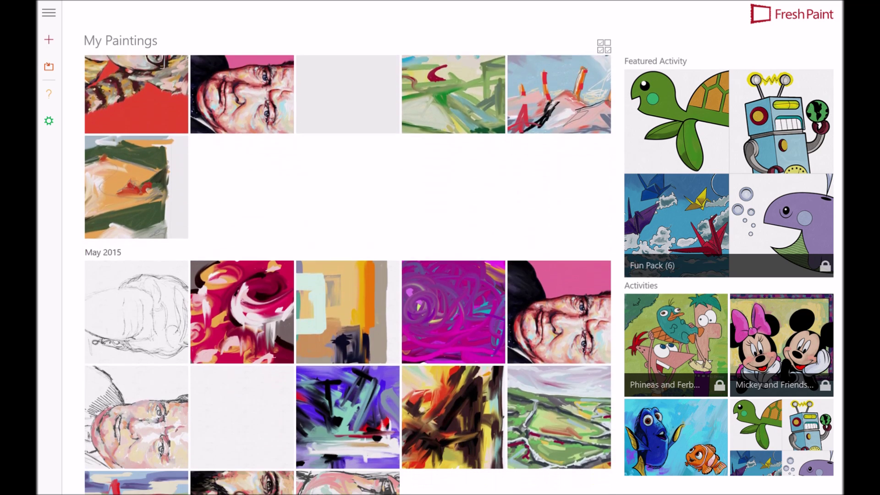
pyautogui.scroll(-1, 347, 275)
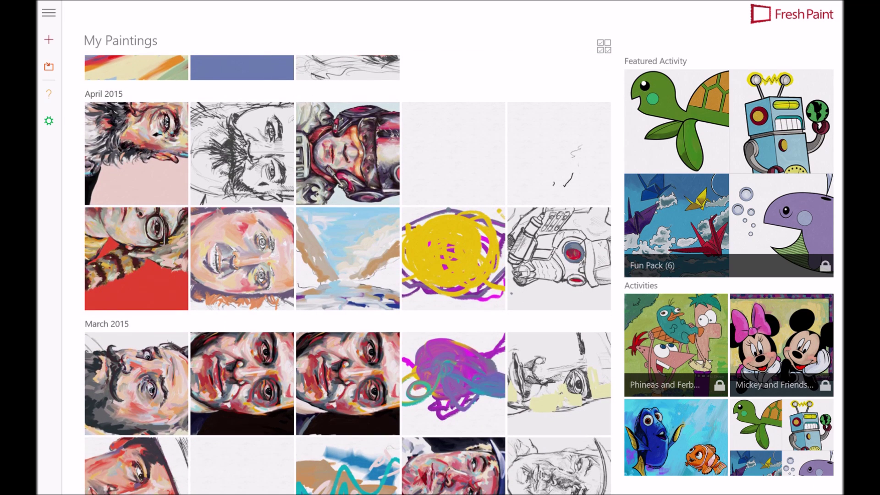
pyautogui.scroll(-6, 348, 275)
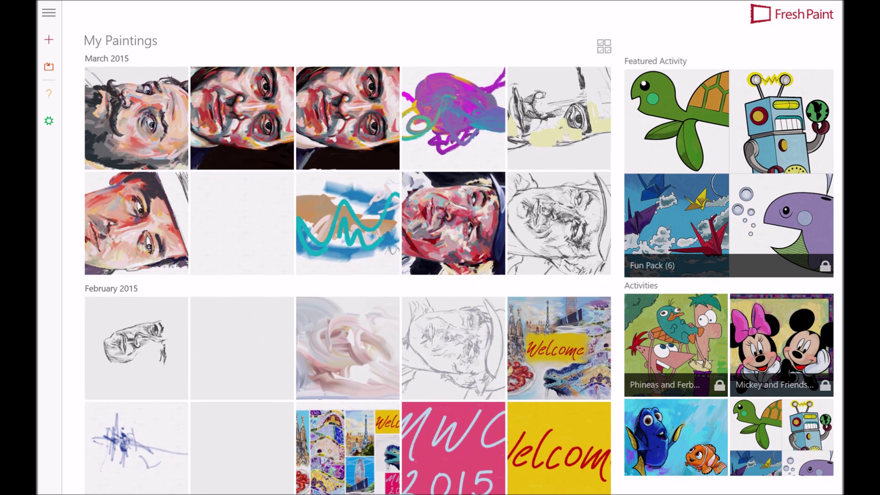
pyautogui.scroll(-9, 347, 275)
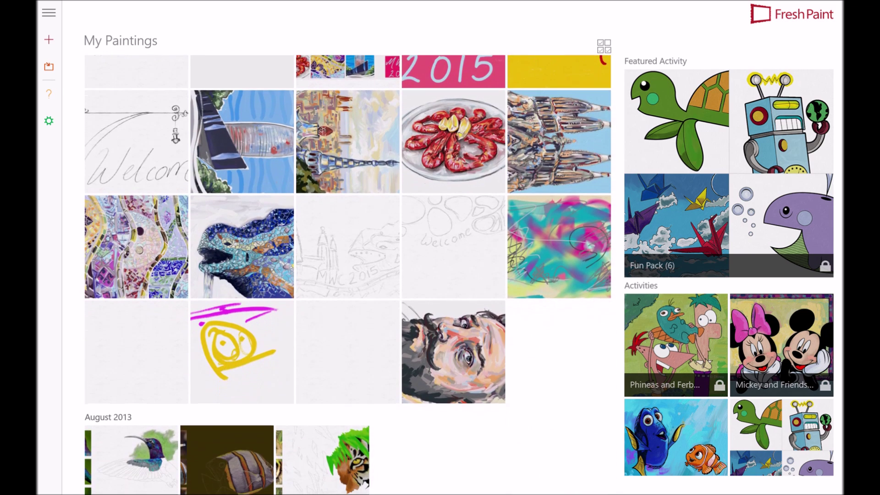
pyautogui.scroll(13, 348, 275)
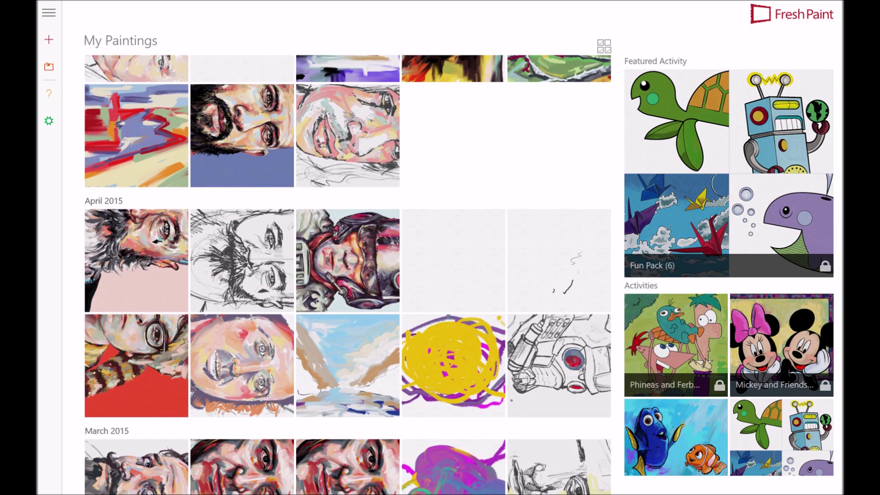
pyautogui.scroll(20, 348, 275)
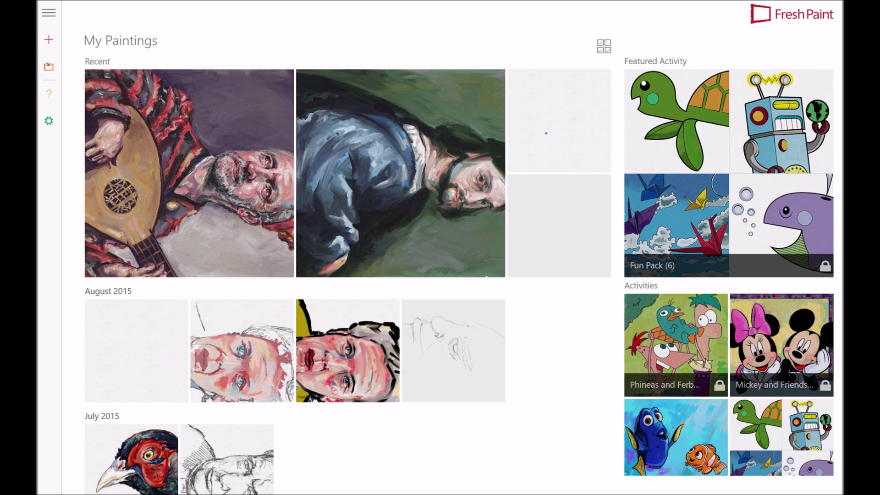
# Step: Delete the nearly blank recent painting with the small blue dot from My Paintings
pyautogui.click(604, 47)
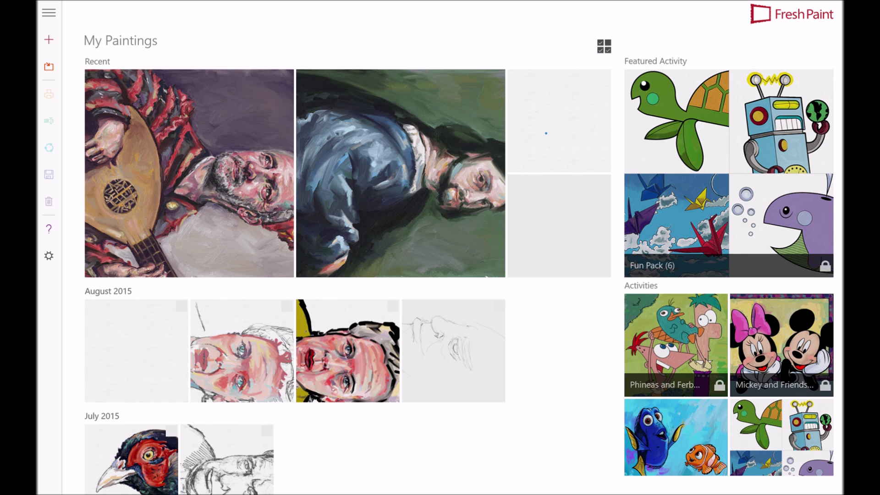
pyautogui.click(546, 133)
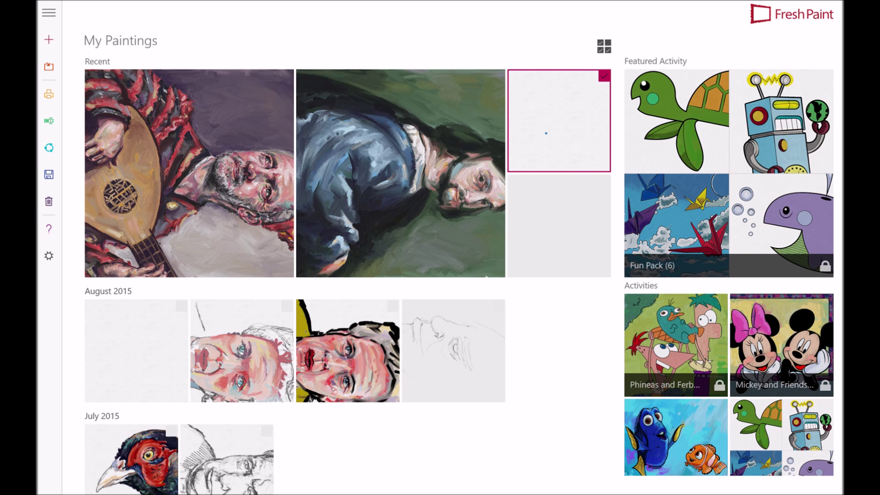
pyautogui.click(49, 201)
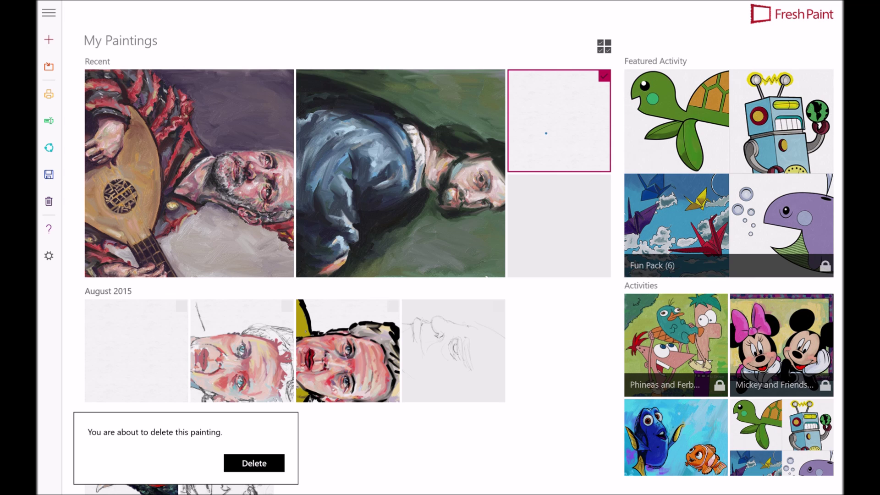
pyautogui.click(254, 463)
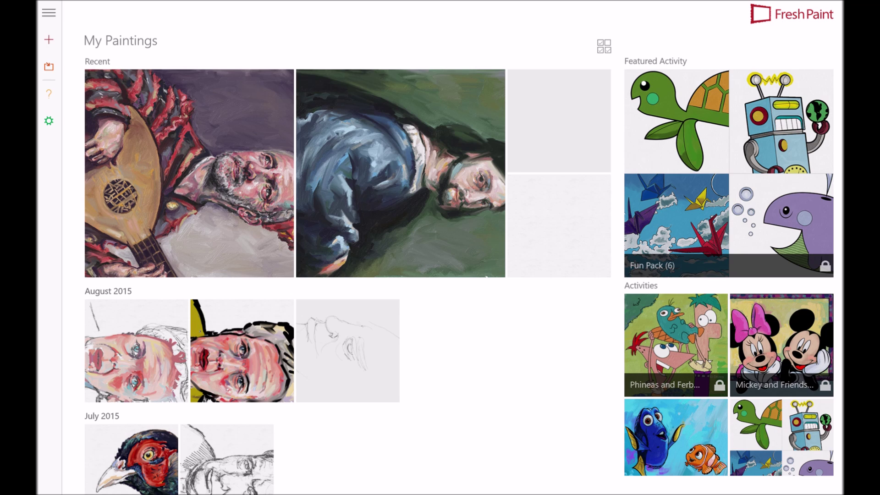
# Step: Examine the available image import sources and the application settings options
pyautogui.click(49, 12)
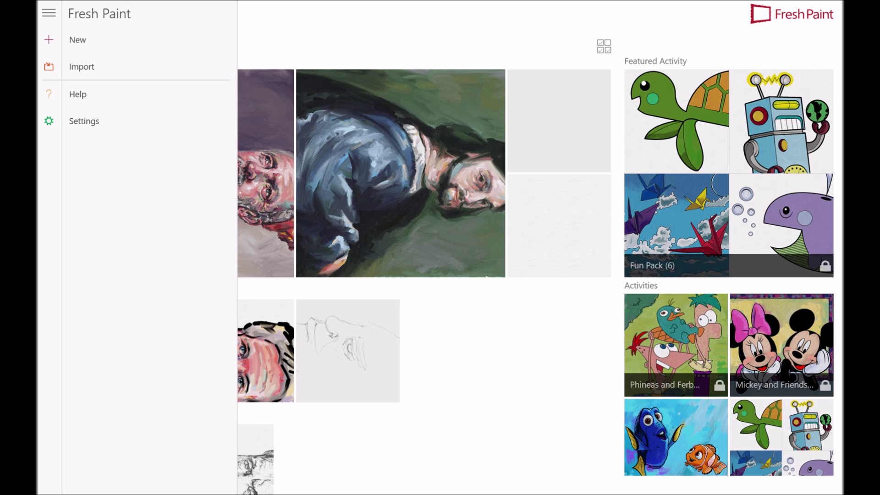
pyautogui.click(81, 66)
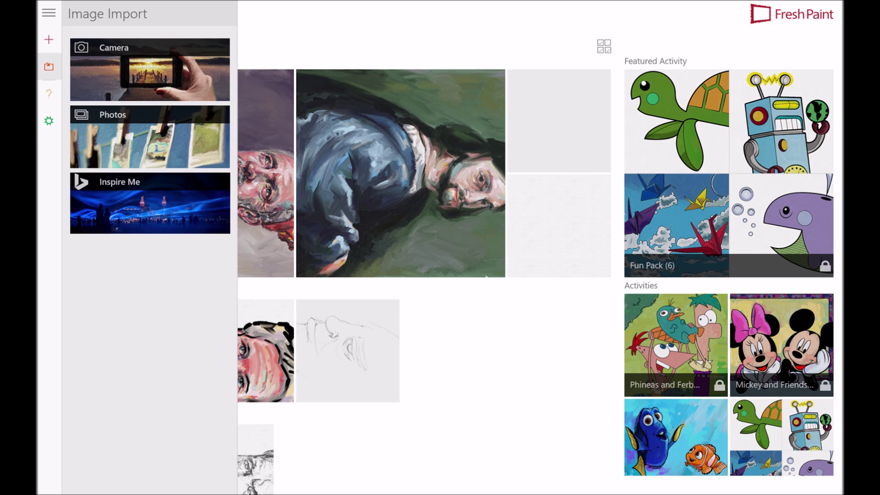
pyautogui.click(49, 121)
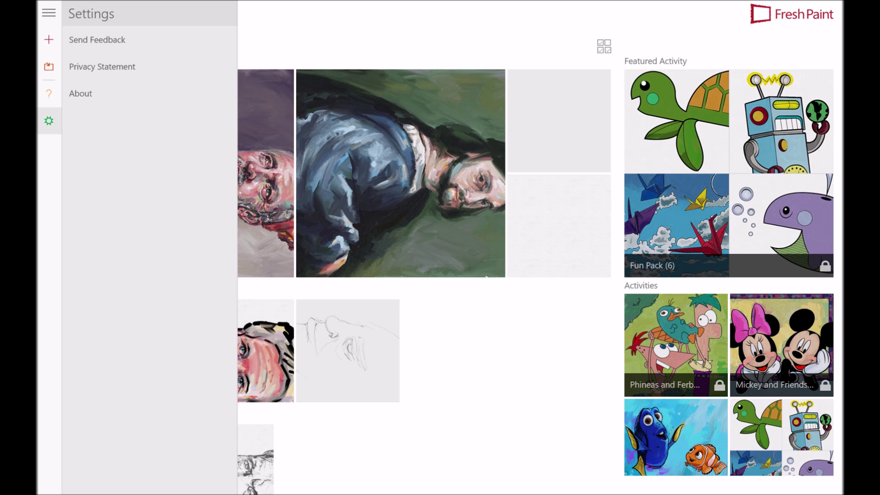
pyautogui.click(48, 39)
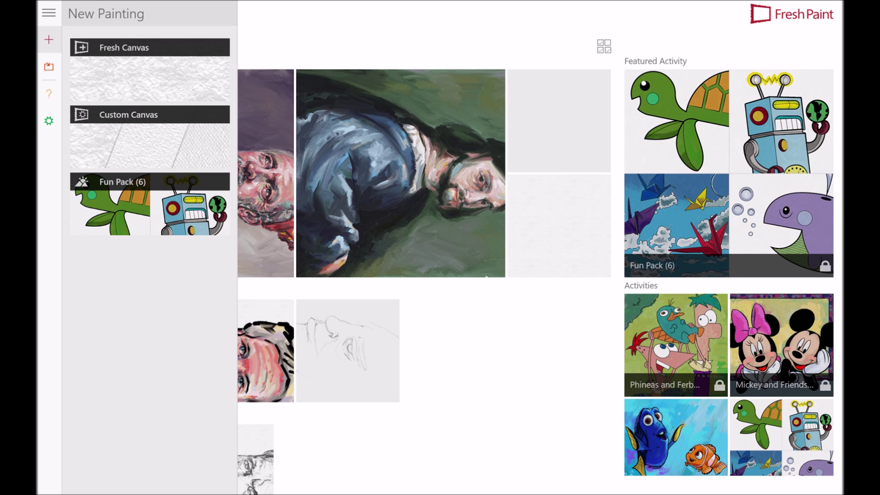
pyautogui.click(90, 137)
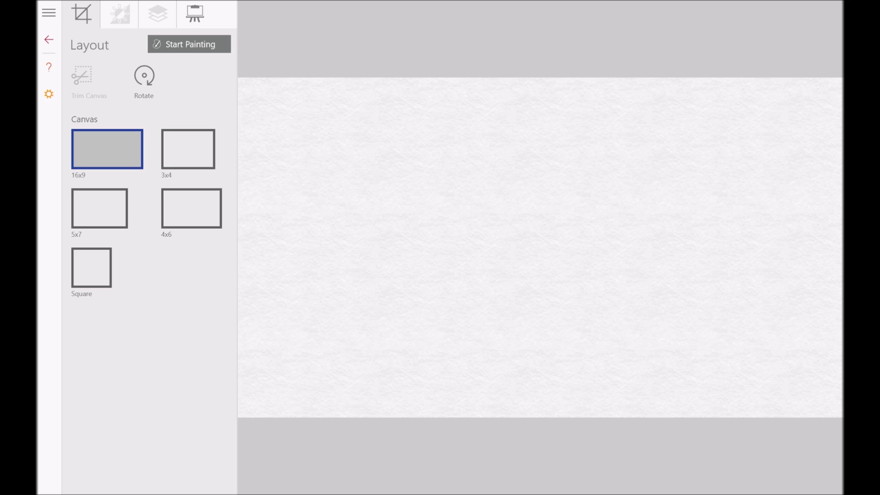
pyautogui.click(49, 39)
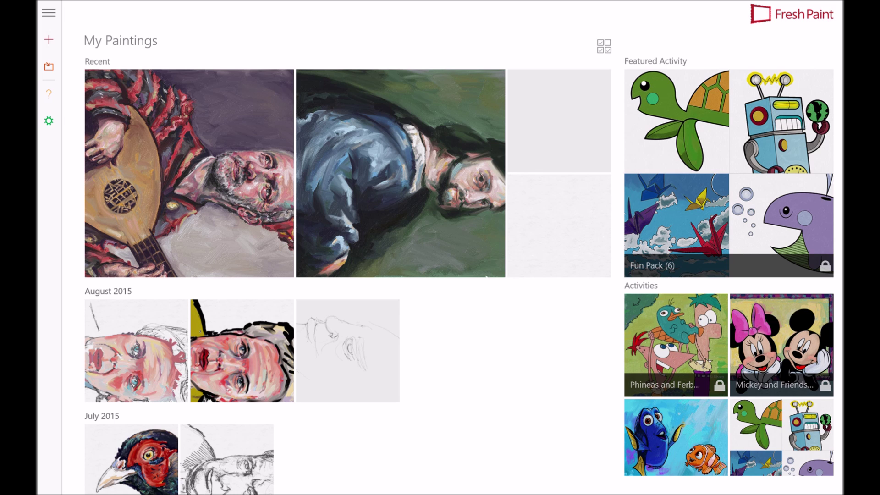
pyautogui.scroll(-6, 348, 275)
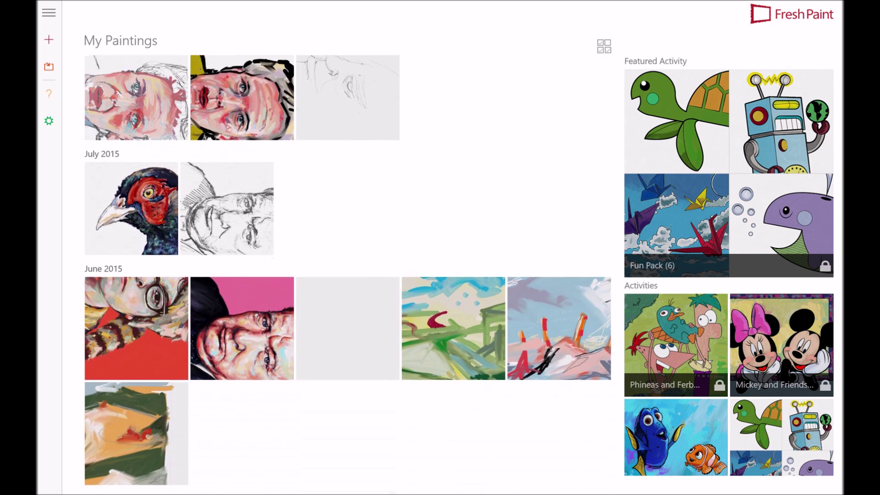
pyautogui.scroll(6, 347, 275)
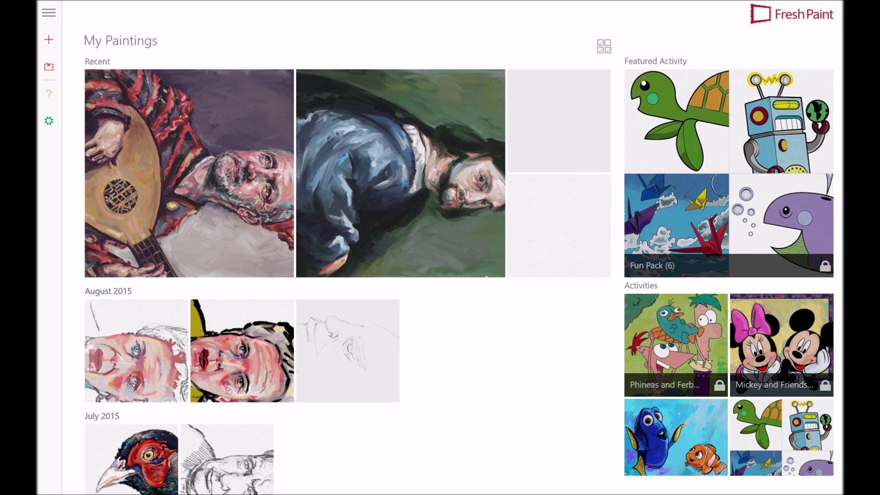
# Step: Start a new painting on a custom canvas
pyautogui.click(49, 39)
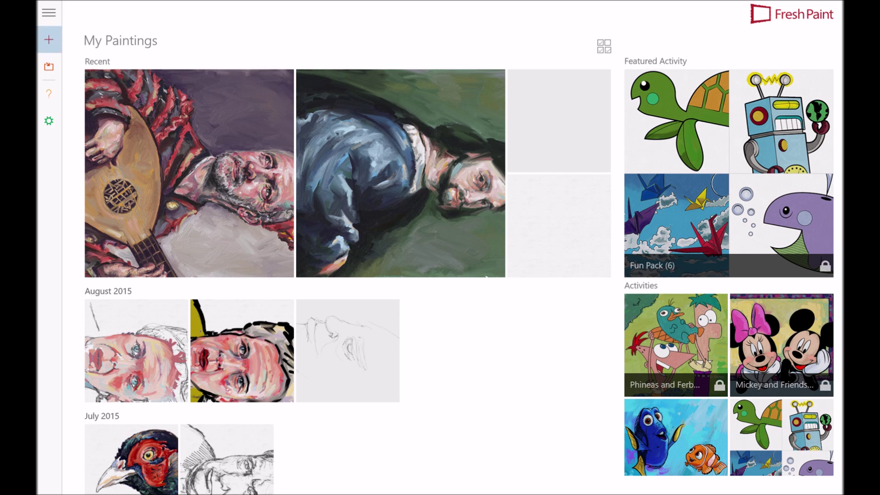
pyautogui.click(92, 136)
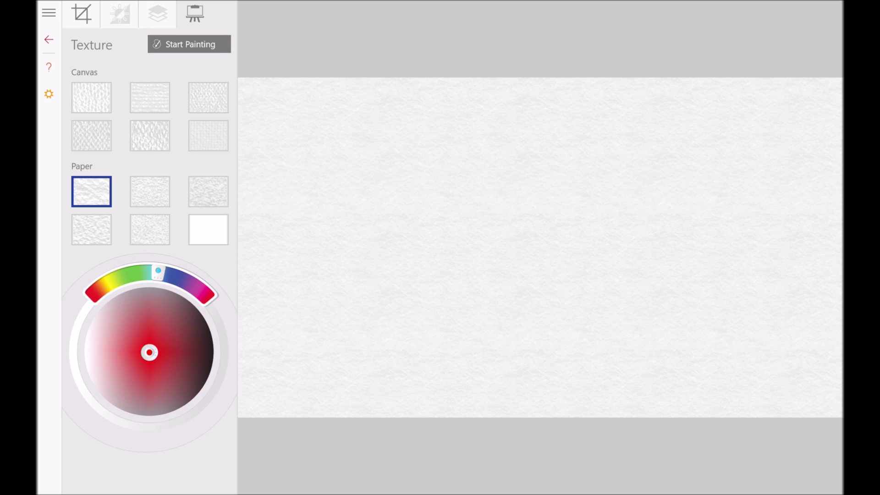
# Step: Preview the other Paper textures, including the plain one, and apply the first Canvas texture to the blank painting
pyautogui.click(150, 192)
pyautogui.click(208, 191)
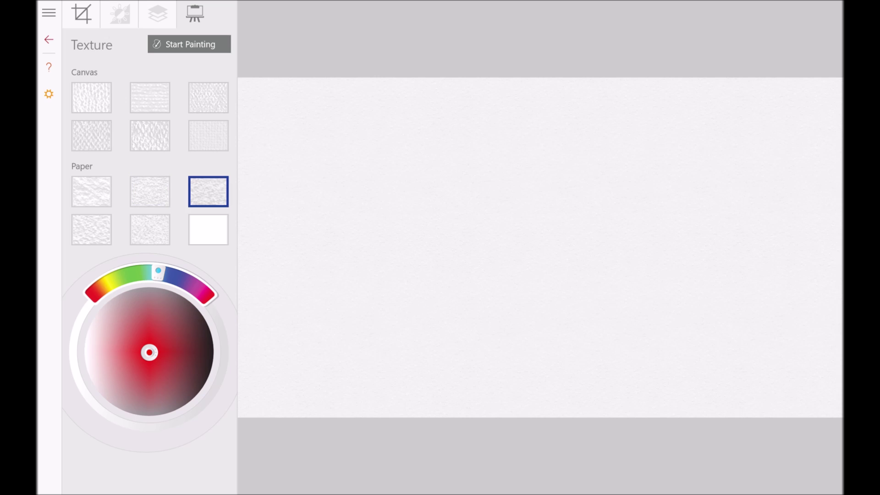
pyautogui.click(92, 229)
pyautogui.click(150, 230)
pyautogui.click(208, 229)
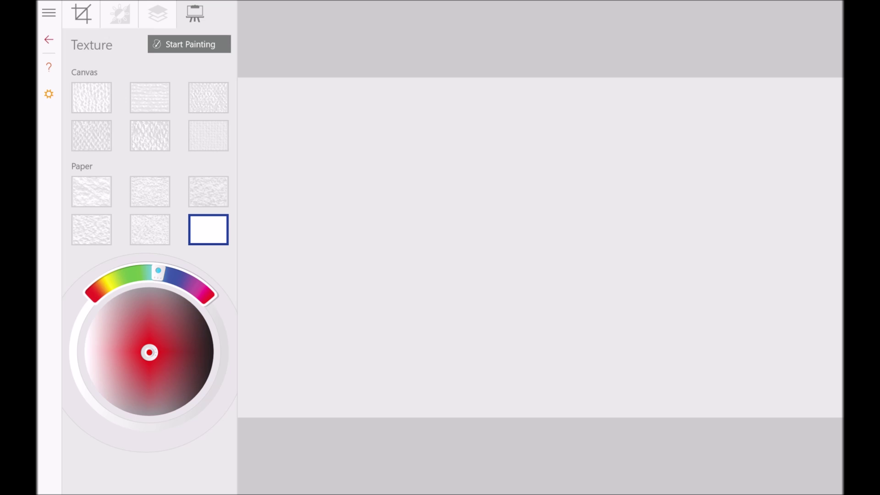
pyautogui.click(92, 97)
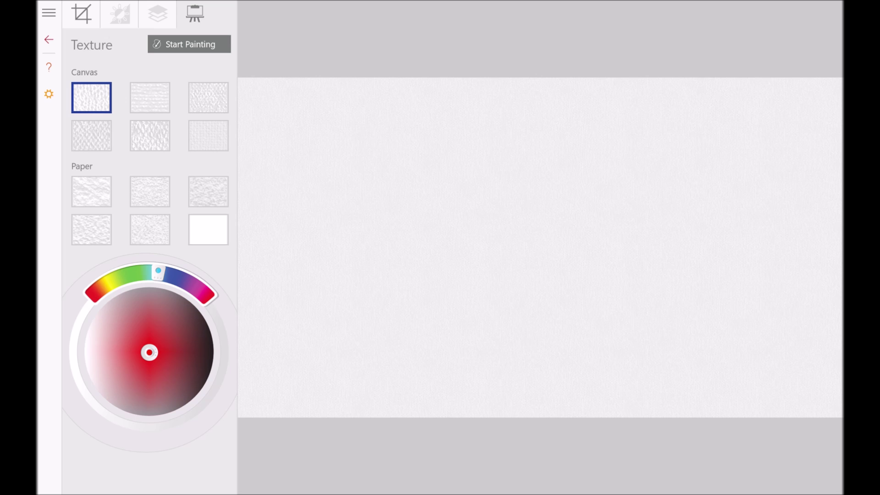
# Step: Preview several more Canvas textures, then apply the first Paper texture and start painting
pyautogui.click(91, 135)
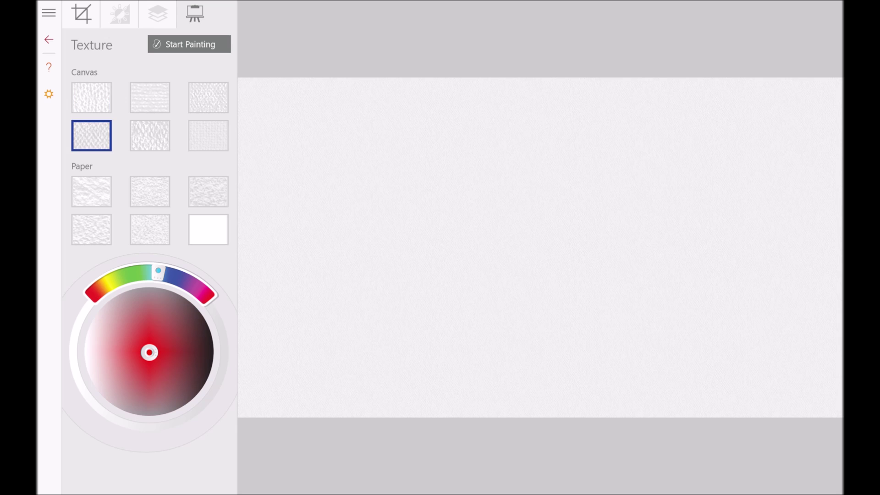
pyautogui.click(150, 135)
pyautogui.click(208, 136)
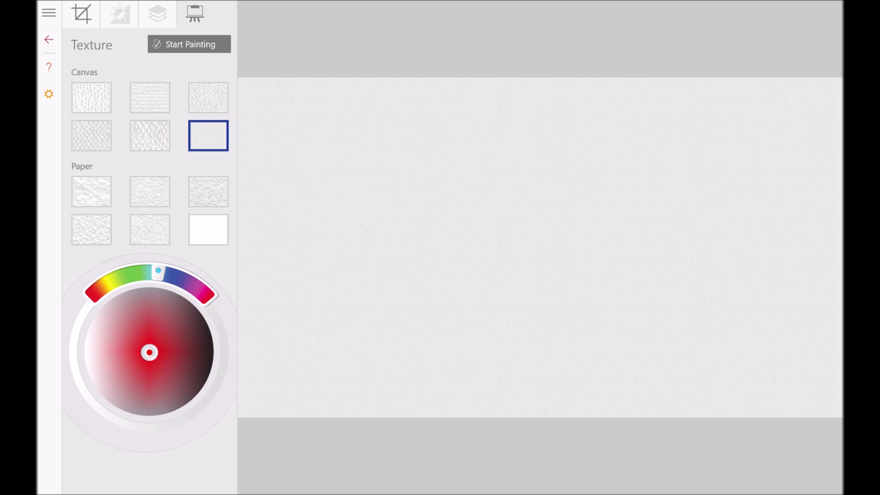
pyautogui.click(208, 97)
pyautogui.click(91, 191)
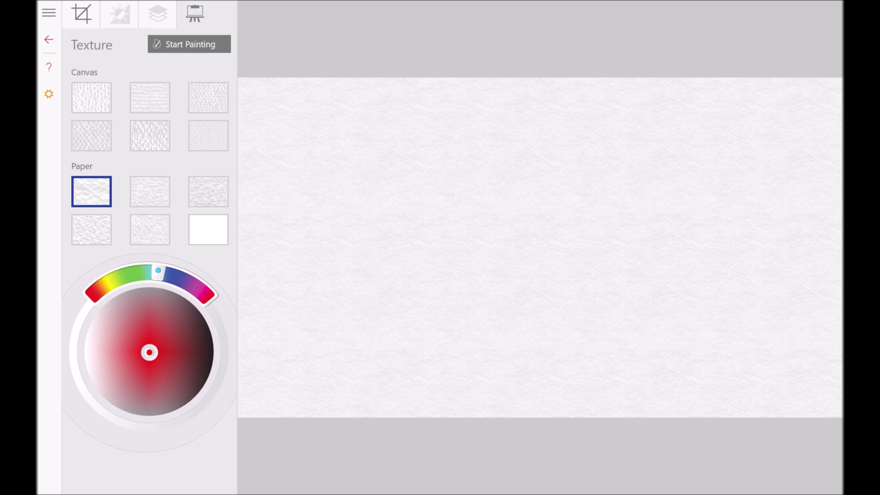
pyautogui.click(188, 44)
pyautogui.click(189, 44)
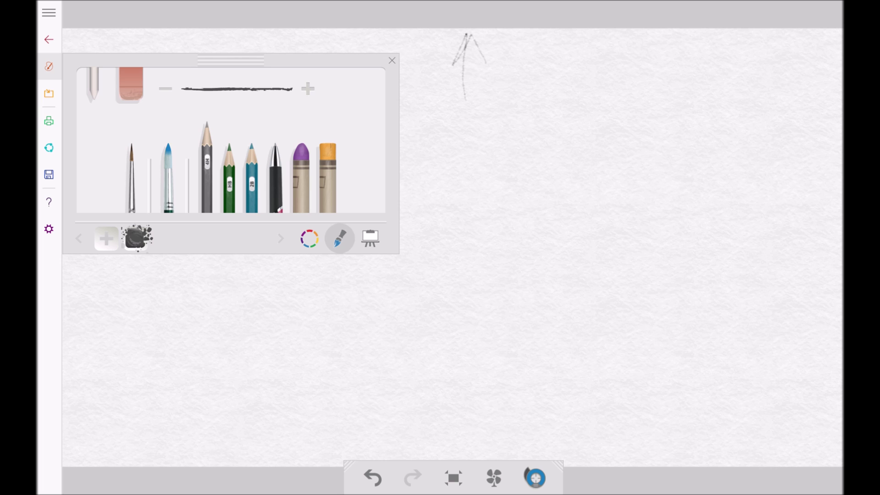
# Step: Reposition the tool palette and the undo/redo bar over the canvas, and draw a thin pencil squiggle on the open area
pyautogui.moveTo(231, 59)
pyautogui.mouseDown()
pyautogui.moveTo(258, 79)
pyautogui.moveTo(522, 165)
pyautogui.moveTo(382, 120)
pyautogui.moveTo(295, 190)
pyautogui.moveTo(459, 206)
pyautogui.moveTo(276, 90)
pyautogui.moveTo(305, 95)
pyautogui.moveTo(335, 77)
pyautogui.moveTo(292, 68)
pyautogui.mouseUp()
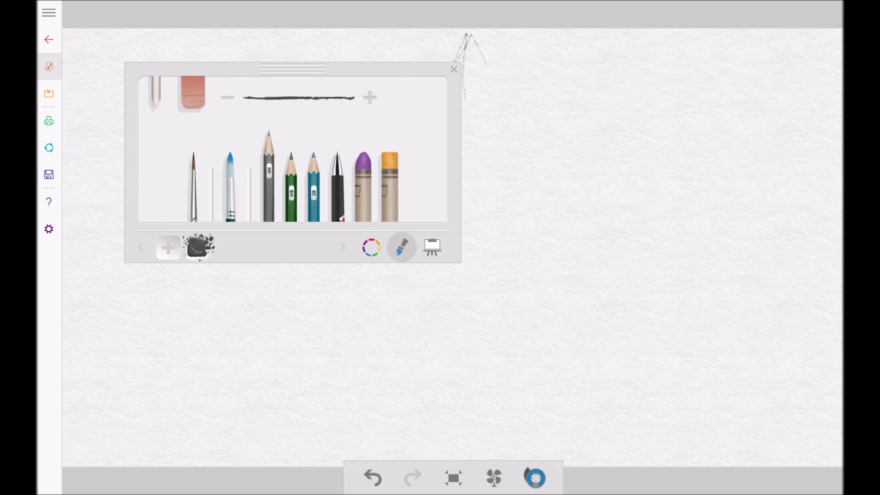
pyautogui.moveTo(515, 149)
pyautogui.mouseDown()
pyautogui.moveTo(541, 134)
pyautogui.moveTo(611, 173)
pyautogui.moveTo(672, 167)
pyautogui.mouseUp()
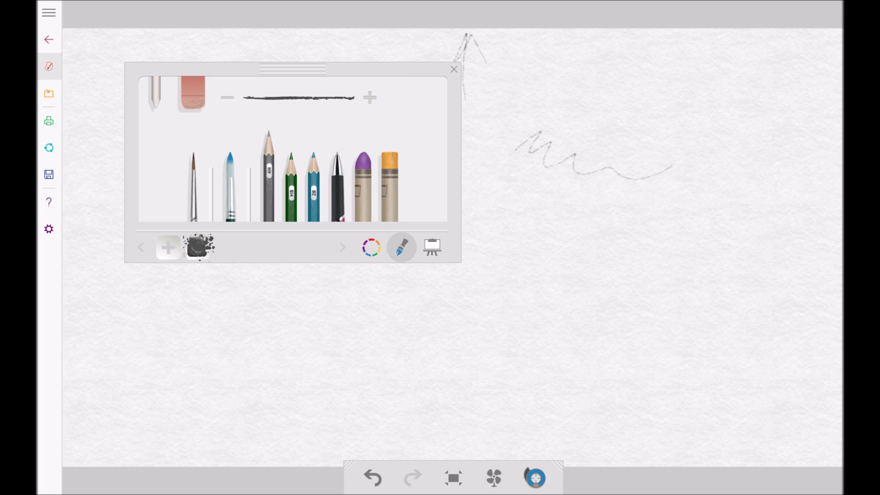
pyautogui.moveTo(292, 69); pyautogui.dragTo(246, 47)
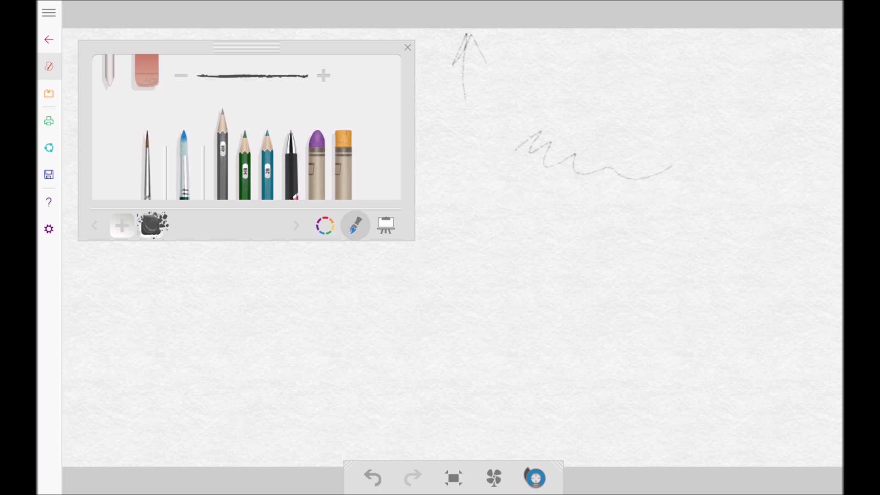
pyautogui.moveTo(373, 478); pyautogui.dragTo(350, 447)
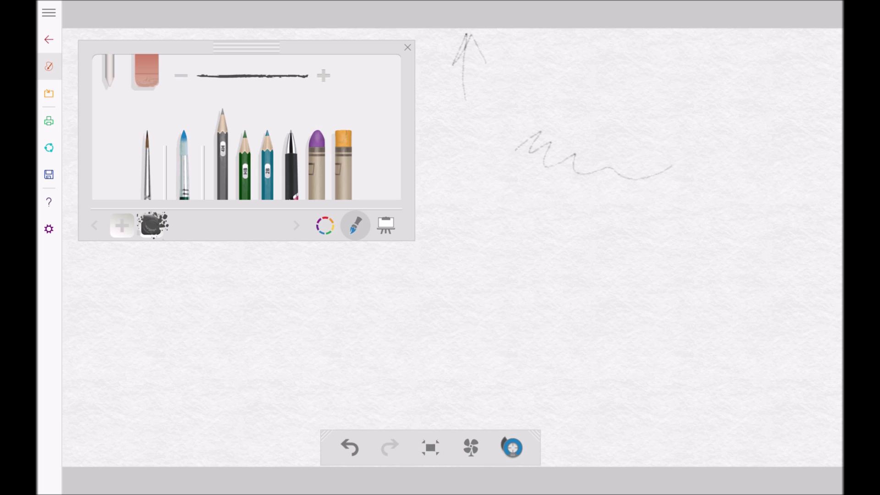
pyautogui.click(512, 448)
pyautogui.moveTo(661, 343)
pyautogui.mouseDown()
pyautogui.moveTo(612, 337)
pyautogui.moveTo(580, 359)
pyautogui.moveTo(556, 158)
pyautogui.moveTo(540, 154)
pyautogui.mouseUp()
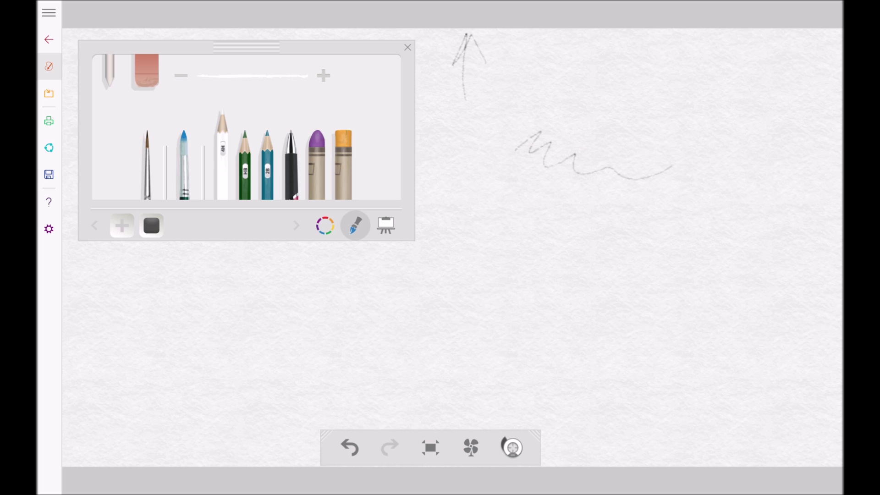
# Step: Try the watercolour brushes in turn and paint grey-blue test washes on the canvas with the wide flat brush
pyautogui.click(147, 165)
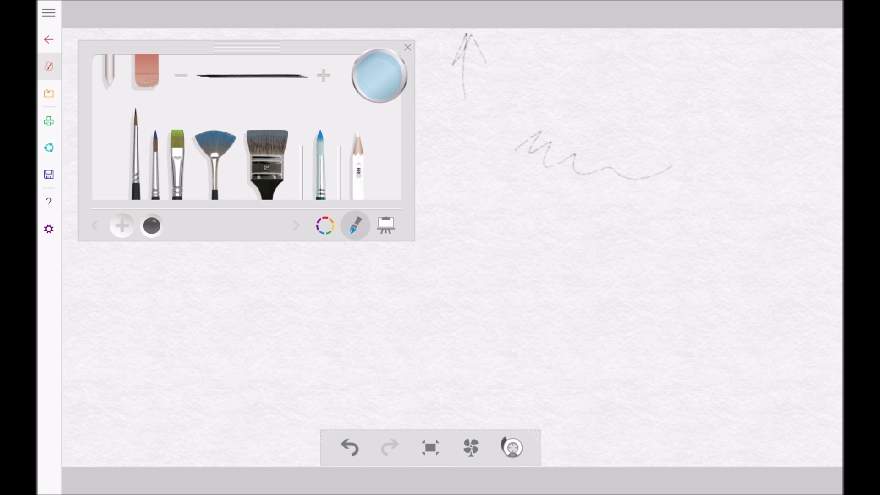
pyautogui.click(155, 165)
pyautogui.click(176, 165)
pyautogui.click(215, 161)
pyautogui.click(267, 161)
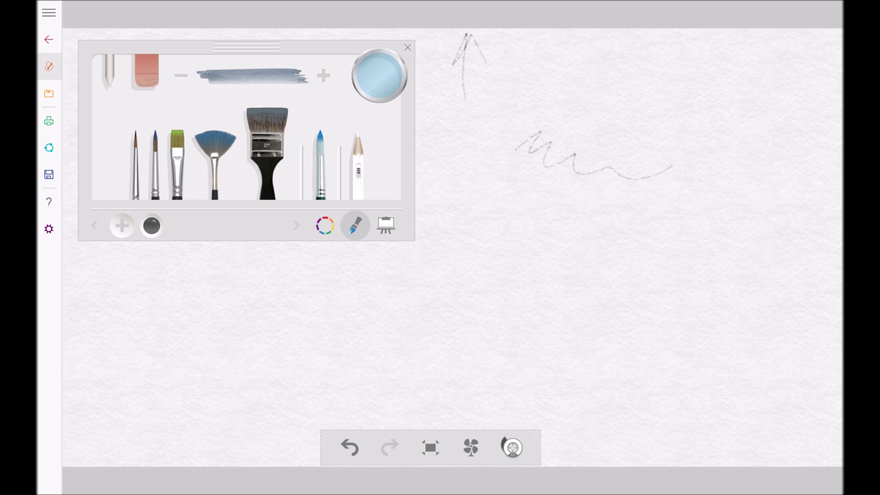
pyautogui.click(136, 165)
pyautogui.click(267, 160)
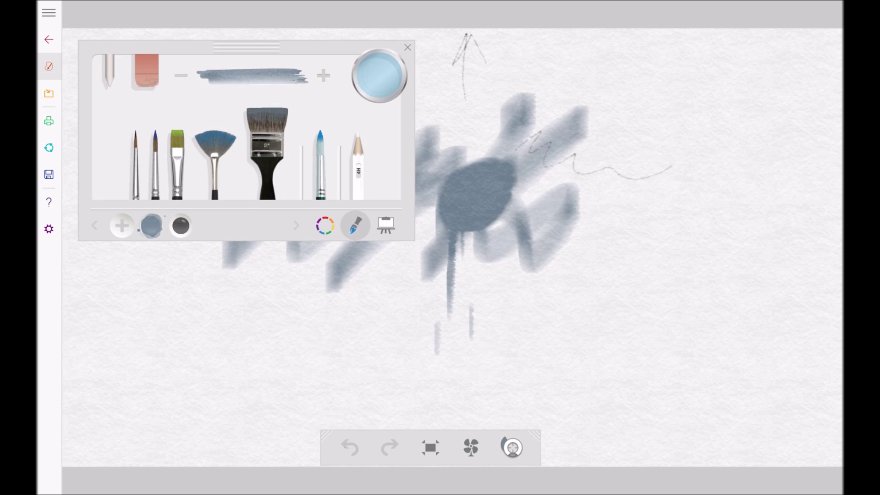
# Step: Undo all the watercolour washes and pencil marks to clear the canvas
pyautogui.click(350, 447)
pyautogui.click(350, 447)
pyautogui.click(350, 447)
pyautogui.click(350, 448)
pyautogui.hotkey('ctrl', 'z')
pyautogui.hotkey('ctrl', 'z')
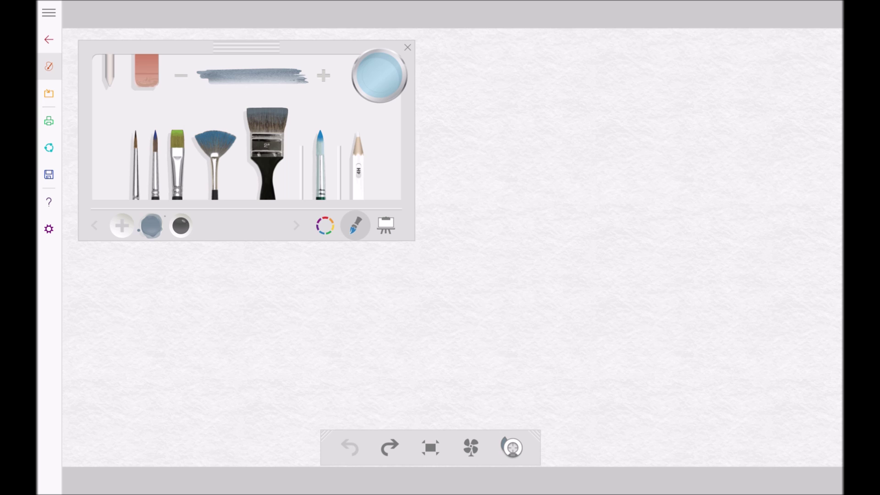
# Step: Look through the oil brushes one by one: thin round, round, flat, filbert and fan
pyautogui.click(320, 165)
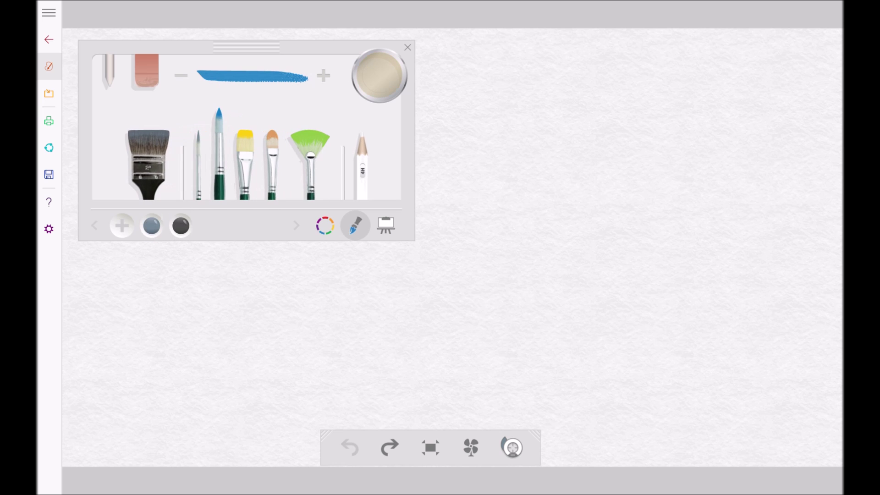
pyautogui.click(198, 151)
pyautogui.click(151, 225)
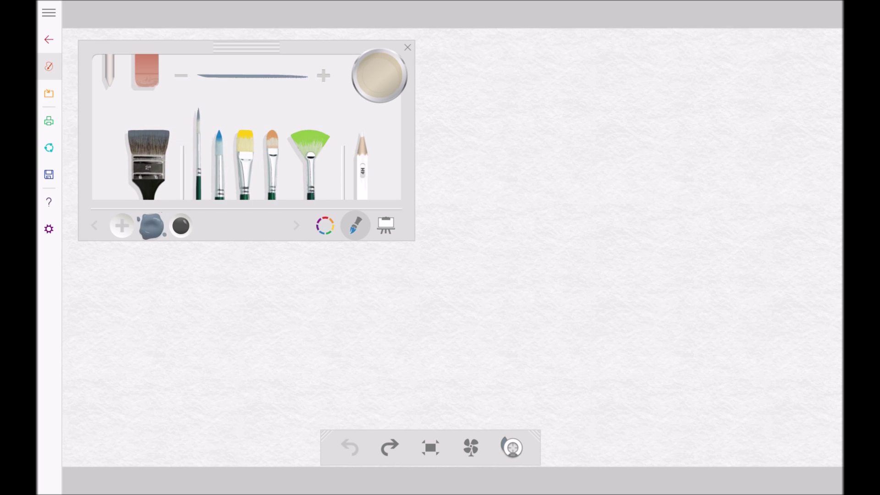
pyautogui.click(219, 162)
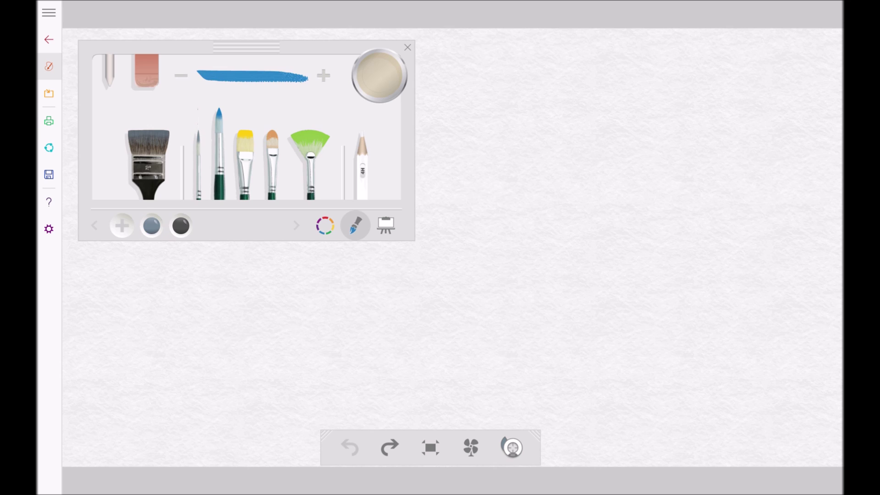
pyautogui.click(245, 162)
pyautogui.click(272, 163)
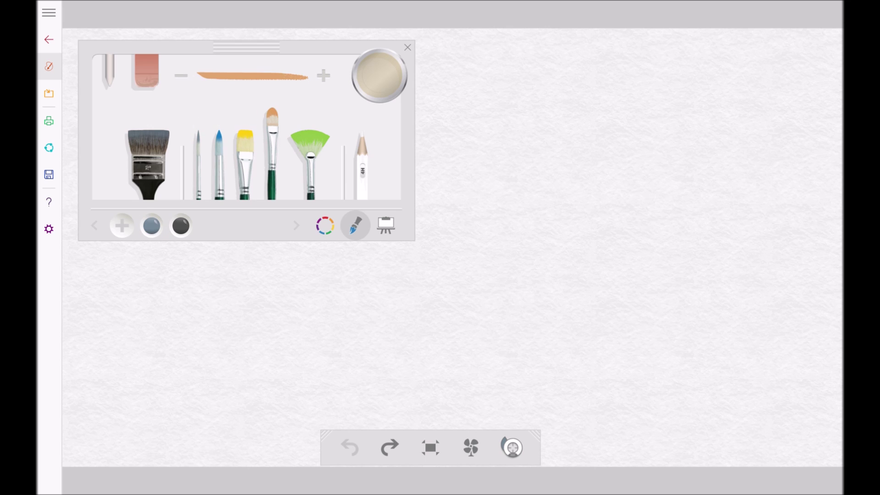
pyautogui.click(311, 156)
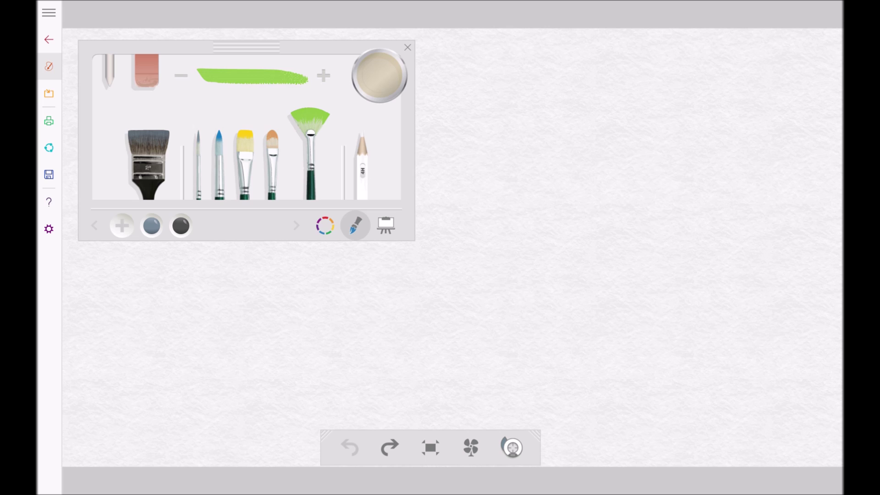
pyautogui.click(363, 165)
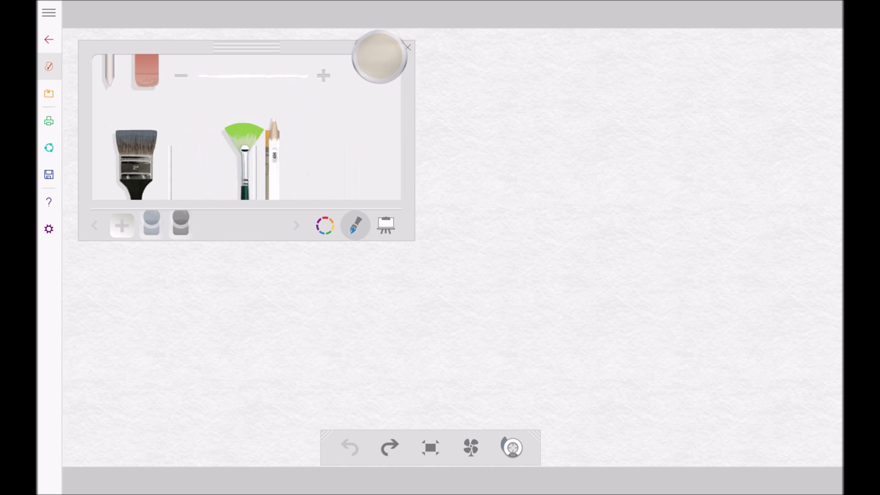
pyautogui.click(201, 155)
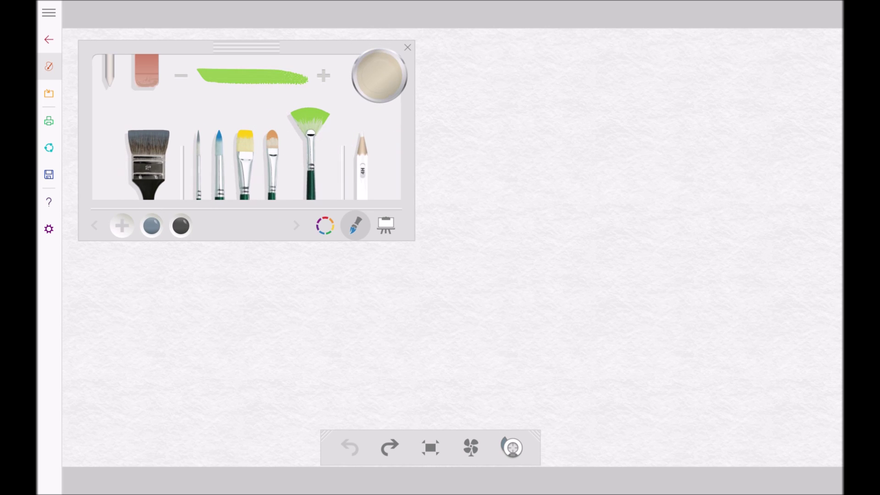
# Step: Look through the pencils, set the 4H pencil's colour to black and scribble a light test patch beside the palette
pyautogui.click(363, 165)
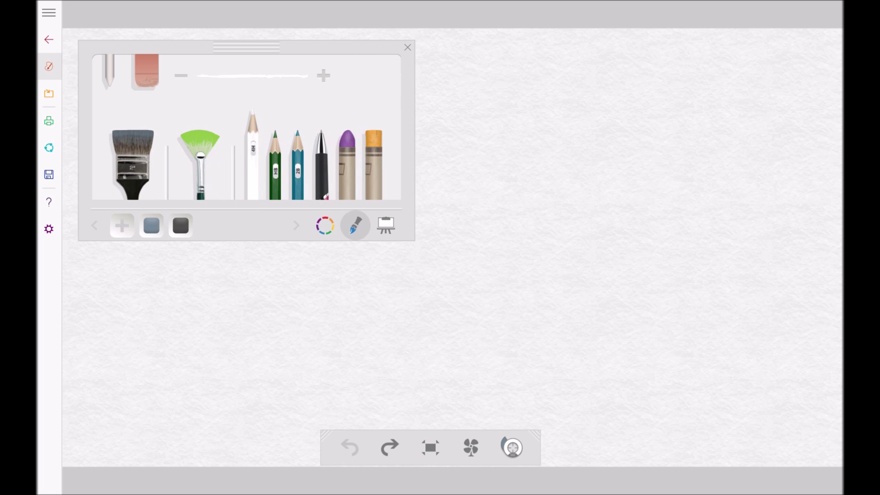
pyautogui.click(275, 165)
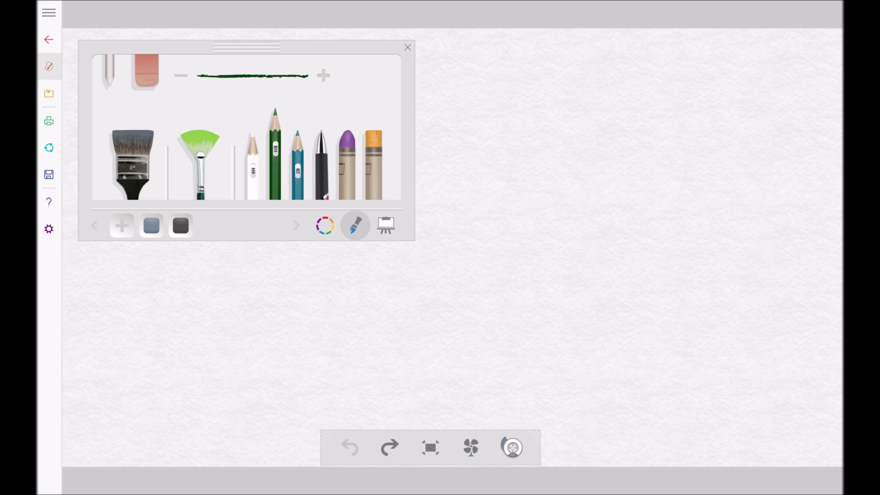
pyautogui.click(298, 165)
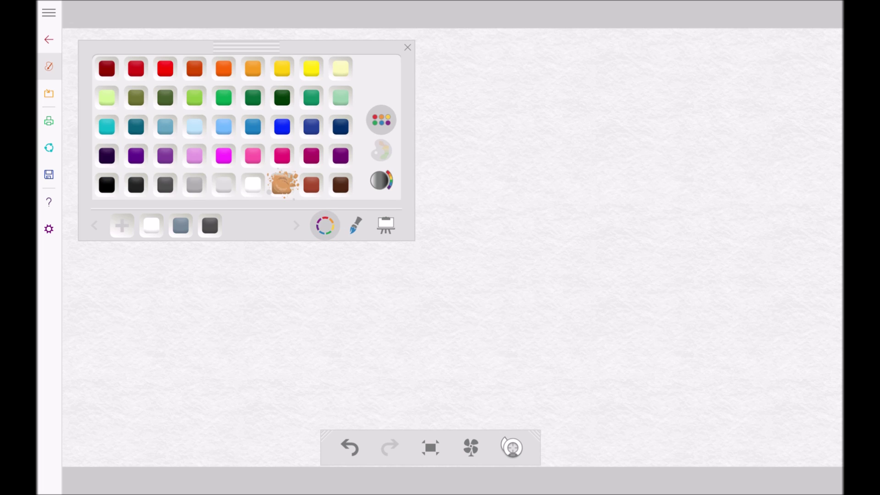
pyautogui.click(107, 185)
pyautogui.click(356, 225)
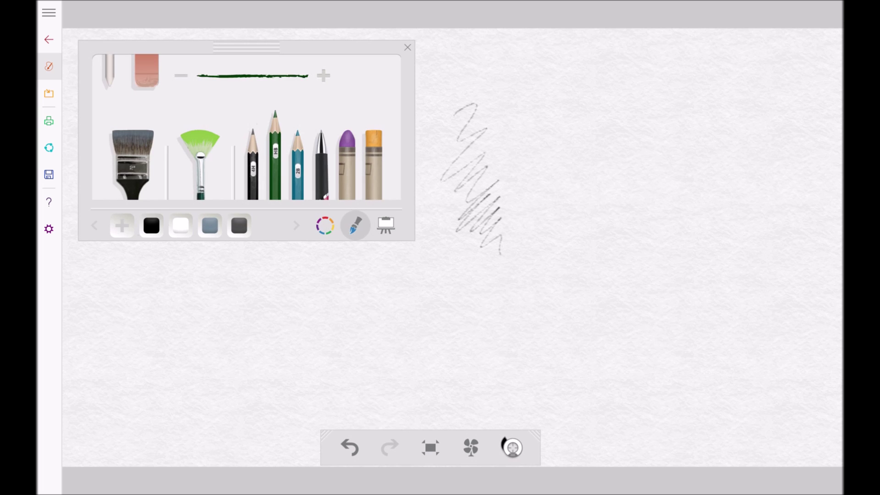
# Step: Scribble a green zigzag with the HB pencil and a teal zigzag with the 2B pencil beside the black pencil patch
pyautogui.moveTo(479, 114)
pyautogui.mouseDown()
pyautogui.moveTo(501, 109)
pyautogui.moveTo(493, 181)
pyautogui.moveTo(531, 230)
pyautogui.mouseUp()
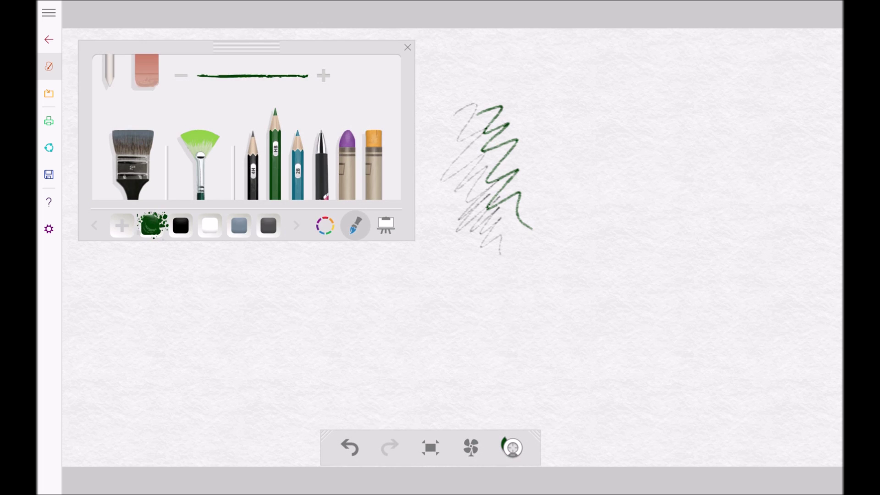
pyautogui.click(298, 151)
pyautogui.moveTo(503, 102)
pyautogui.mouseDown()
pyautogui.moveTo(567, 143)
pyautogui.moveTo(508, 183)
pyautogui.moveTo(563, 145)
pyautogui.moveTo(550, 211)
pyautogui.mouseUp()
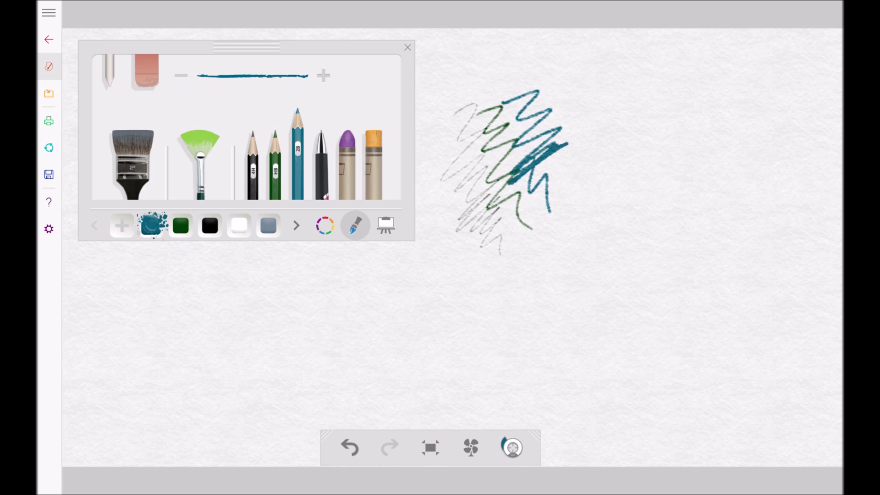
# Step: Draw black pen lines and dense hatching around the pencil zigzags
pyautogui.click(322, 165)
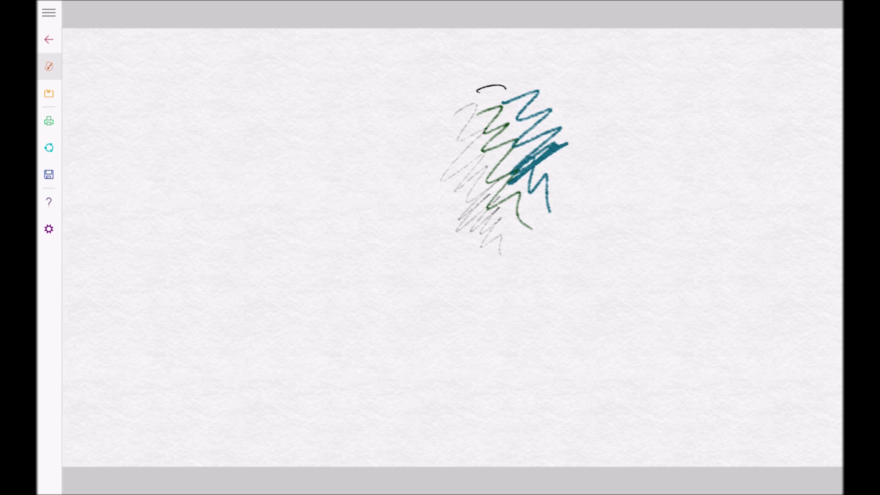
pyautogui.moveTo(507, 87)
pyautogui.mouseDown()
pyautogui.moveTo(413, 192)
pyautogui.moveTo(424, 192)
pyautogui.moveTo(468, 260)
pyautogui.moveTo(479, 305)
pyautogui.moveTo(500, 316)
pyautogui.moveTo(544, 271)
pyautogui.moveTo(506, 270)
pyautogui.moveTo(552, 265)
pyautogui.moveTo(534, 293)
pyautogui.moveTo(575, 234)
pyautogui.mouseUp()
pyautogui.moveTo(527, 257)
pyautogui.mouseDown()
pyautogui.moveTo(573, 215)
pyautogui.moveTo(605, 156)
pyautogui.moveTo(594, 115)
pyautogui.moveTo(594, 171)
pyautogui.mouseUp()
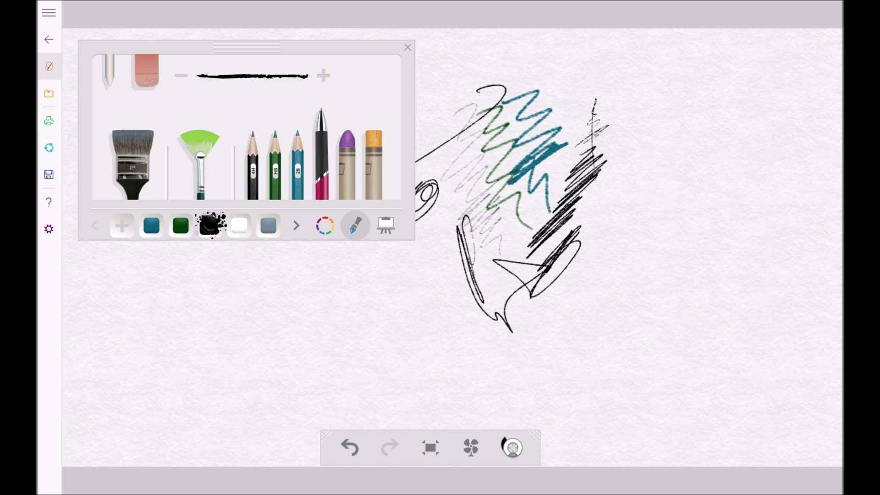
# Step: Scribble thick purple strokes with the round-tipped crayon and overlay orange strokes with the flat-tipped one
pyautogui.click(347, 164)
pyautogui.moveTo(305, 305)
pyautogui.mouseDown()
pyautogui.moveTo(360, 299)
pyautogui.moveTo(433, 354)
pyautogui.moveTo(514, 207)
pyautogui.moveTo(362, 206)
pyautogui.moveTo(367, 271)
pyautogui.moveTo(393, 332)
pyautogui.mouseUp()
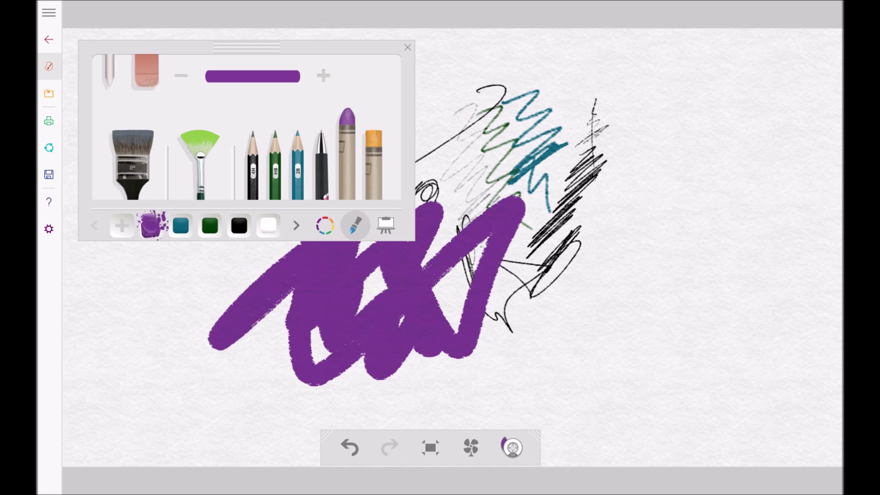
pyautogui.click(373, 164)
pyautogui.moveTo(460, 256)
pyautogui.mouseDown()
pyautogui.moveTo(463, 297)
pyautogui.moveTo(521, 219)
pyautogui.moveTo(478, 326)
pyautogui.moveTo(466, 182)
pyautogui.moveTo(499, 336)
pyautogui.moveTo(450, 284)
pyautogui.moveTo(471, 353)
pyautogui.mouseUp()
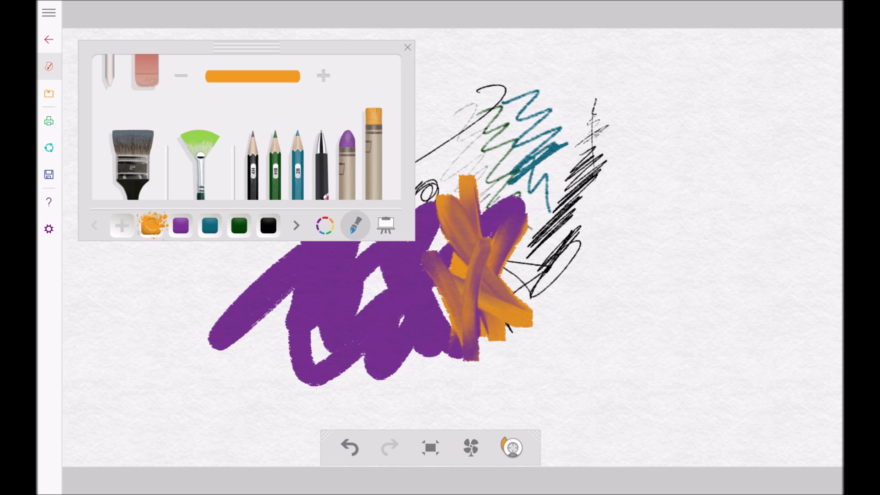
# Step: Erase a patch where the orange and purple strokes overlap, and smudge the neighbouring colours with the blending stump
pyautogui.click(146, 71)
pyautogui.moveTo(522, 308)
pyautogui.mouseDown()
pyautogui.moveTo(502, 243)
pyautogui.moveTo(436, 284)
pyautogui.moveTo(481, 261)
pyautogui.mouseUp()
pyautogui.click(355, 225)
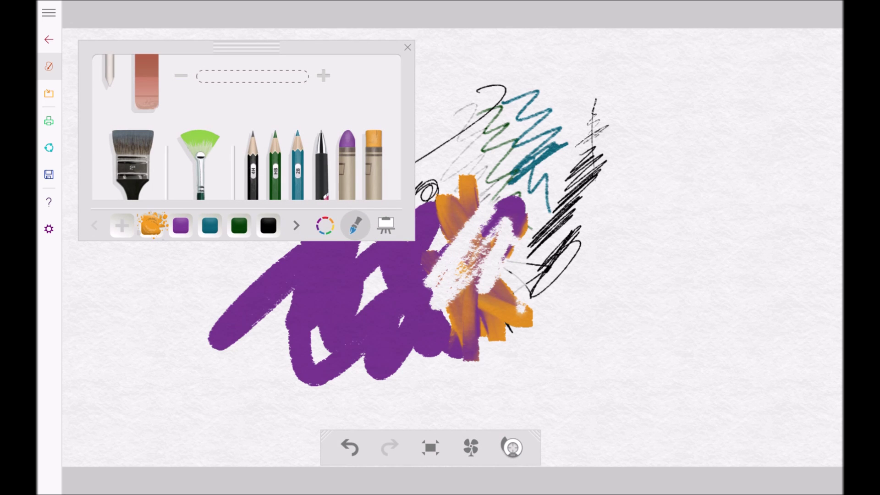
pyautogui.click(109, 69)
pyautogui.moveTo(486, 316); pyautogui.dragTo(442, 241)
pyautogui.moveTo(414, 328)
pyautogui.mouseDown()
pyautogui.moveTo(442, 322)
pyautogui.moveTo(452, 352)
pyautogui.mouseUp()
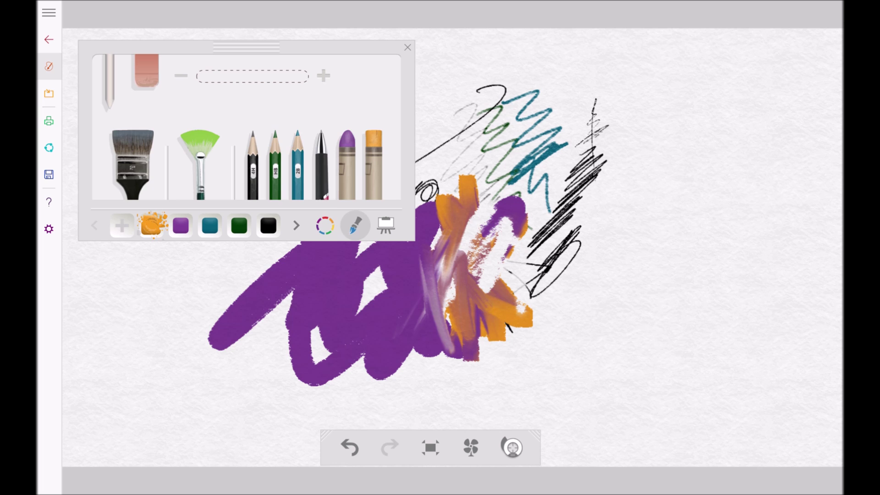
# Step: Select the tan filbert oil brush, increase its stroke size, and open the colour swatches
pyautogui.click(325, 225)
pyautogui.click(356, 225)
pyautogui.click(270, 163)
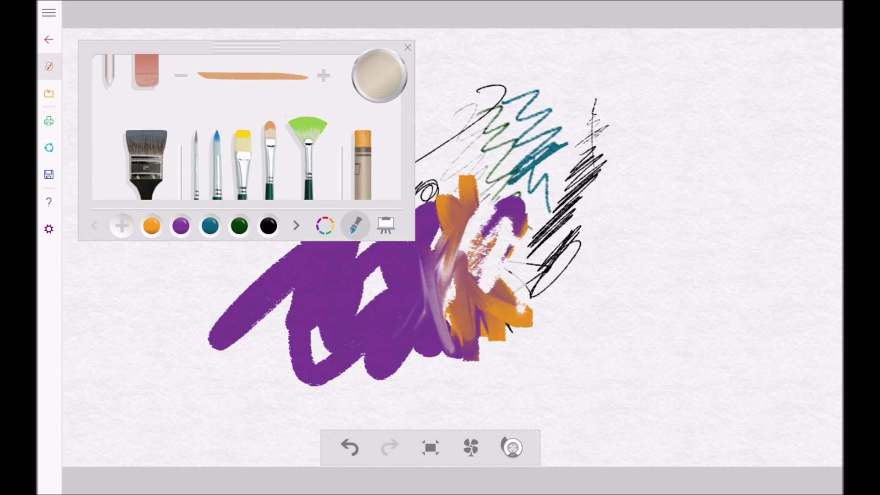
pyautogui.click(323, 75)
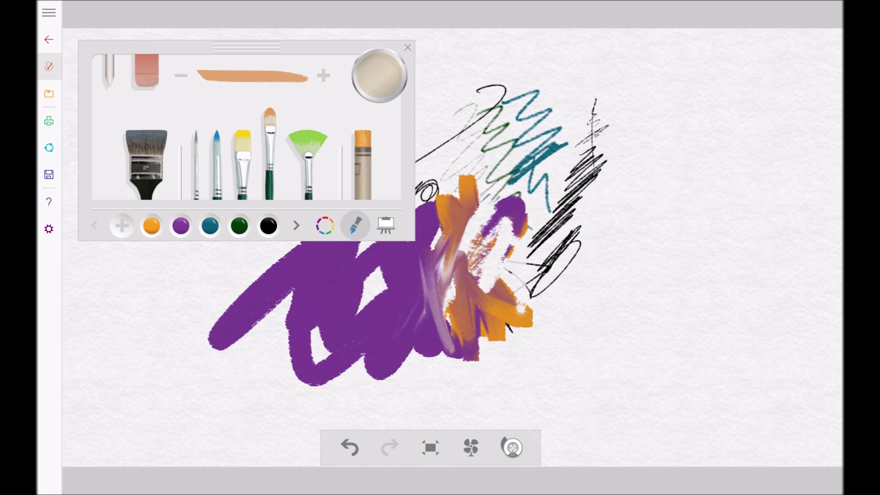
pyautogui.click(325, 225)
pyautogui.click(325, 225)
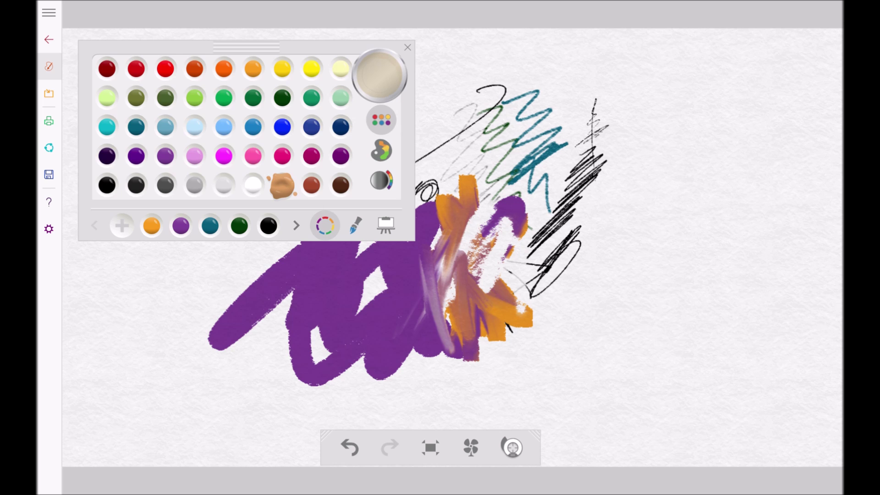
# Step: Choose the medium purple swatch and lighten it to a pale lilac on the colour wheel
pyautogui.click(254, 156)
pyautogui.click(166, 155)
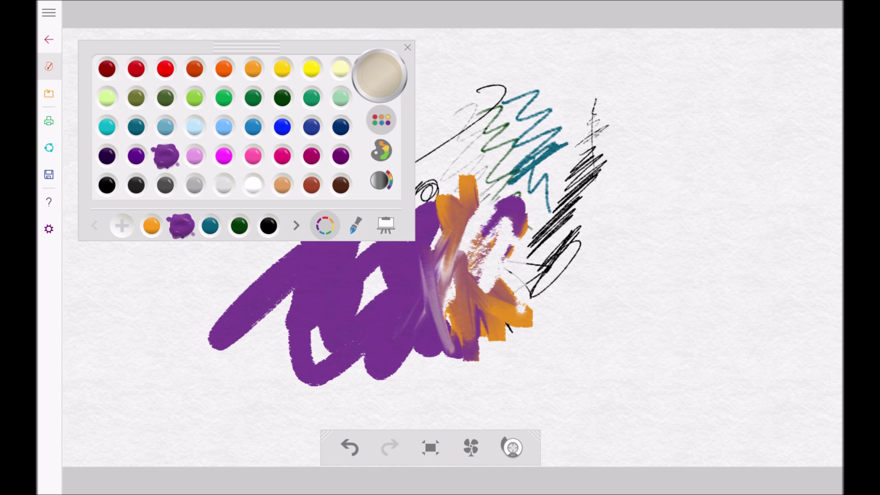
pyautogui.click(381, 180)
pyautogui.moveTo(262, 165); pyautogui.dragTo(208, 129)
# Step: Mix lilac, orange, purple and teal dabs on the mixing palette, and wipe the palette clean
pyautogui.click(381, 150)
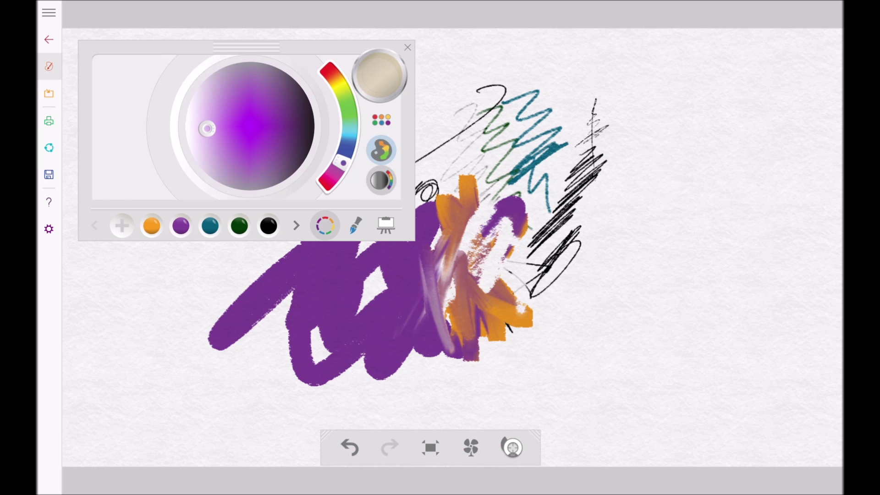
pyautogui.moveTo(140, 79)
pyautogui.mouseDown()
pyautogui.moveTo(154, 62)
pyautogui.moveTo(167, 84)
pyautogui.moveTo(161, 96)
pyautogui.moveTo(167, 64)
pyautogui.moveTo(188, 87)
pyautogui.moveTo(165, 106)
pyautogui.moveTo(197, 92)
pyautogui.moveTo(195, 112)
pyautogui.moveTo(182, 123)
pyautogui.moveTo(201, 114)
pyautogui.moveTo(195, 129)
pyautogui.moveTo(172, 104)
pyautogui.mouseUp()
pyautogui.click(151, 226)
pyautogui.click(181, 225)
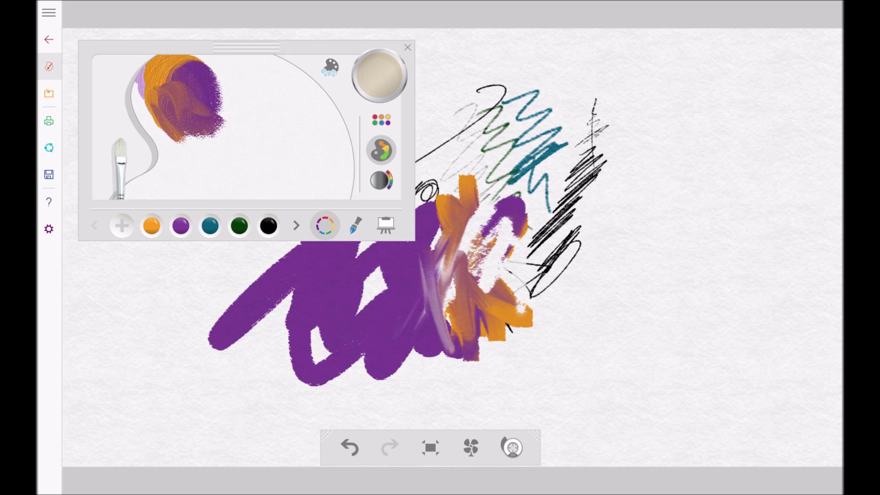
pyautogui.click(210, 226)
pyautogui.moveTo(248, 67)
pyautogui.mouseDown()
pyautogui.moveTo(245, 90)
pyautogui.moveTo(261, 71)
pyautogui.mouseUp()
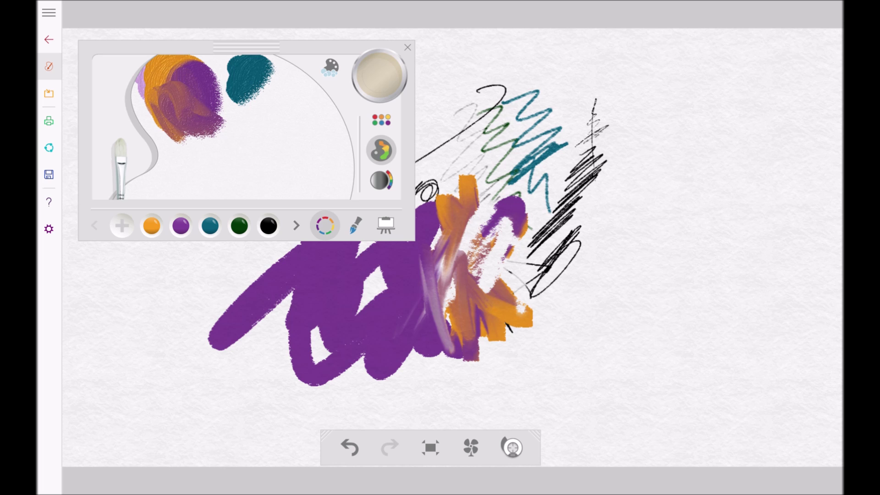
pyautogui.click(330, 68)
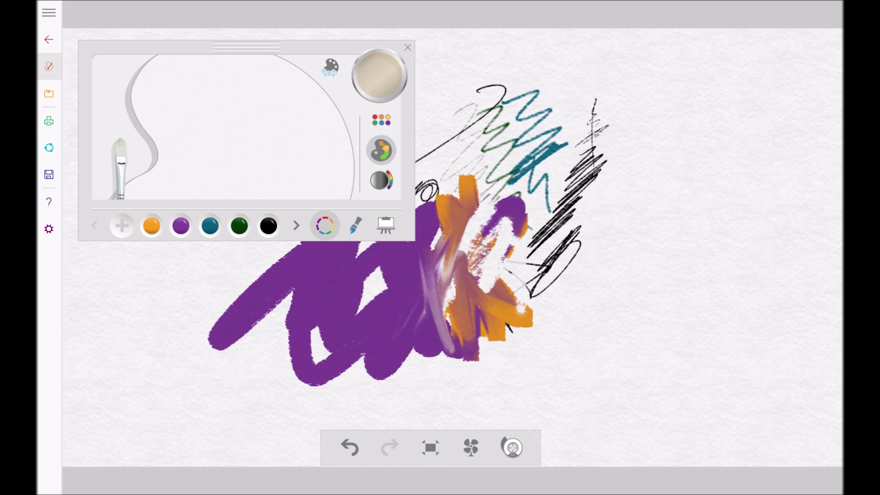
# Step: Review the colour wheel, mixing palette and swatches, and look through the recently used colours
pyautogui.click(380, 180)
pyautogui.click(381, 150)
pyautogui.click(381, 120)
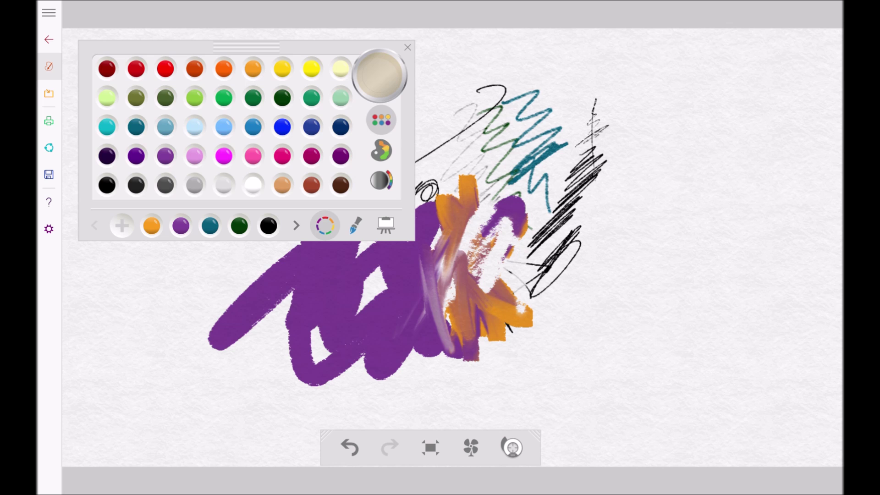
pyautogui.click(297, 225)
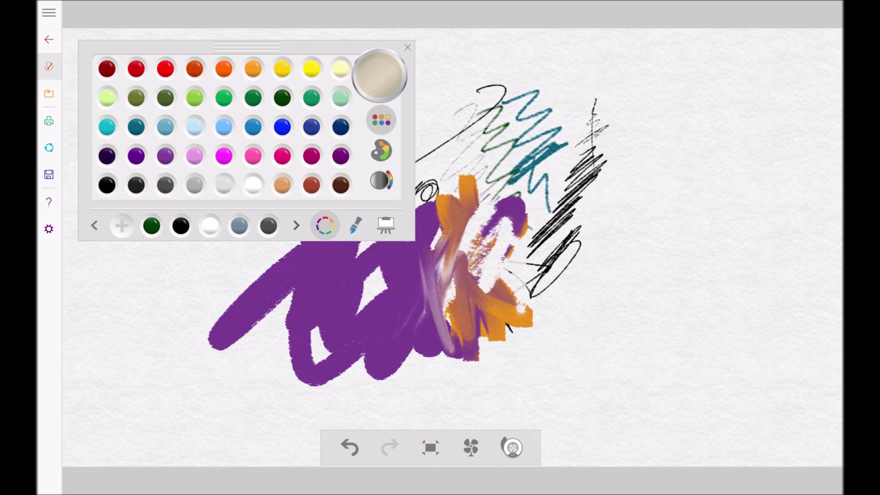
pyautogui.click(95, 225)
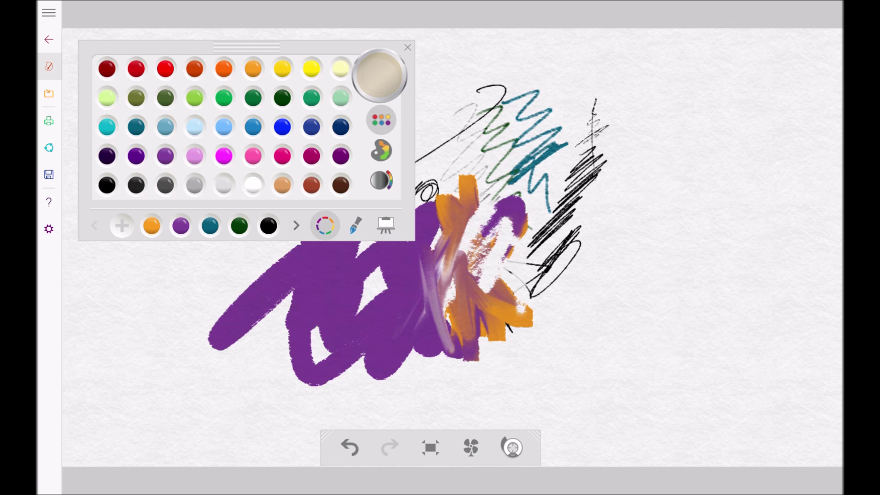
pyautogui.click(296, 225)
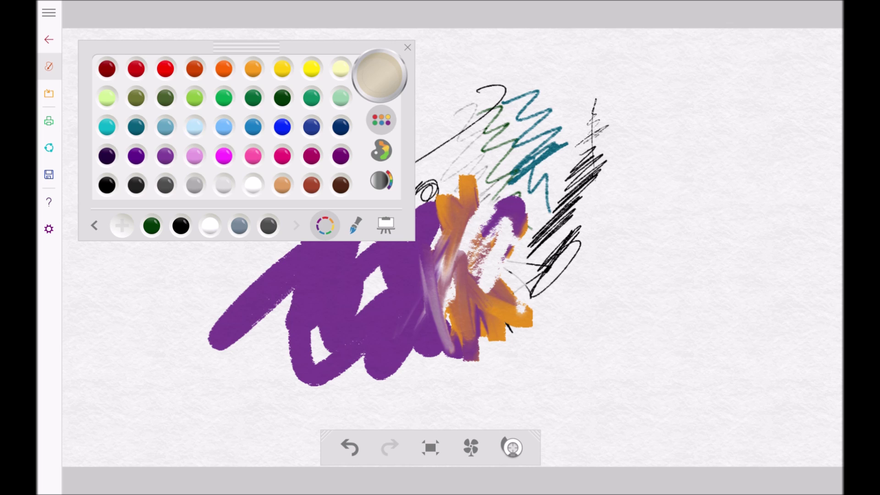
pyautogui.click(94, 226)
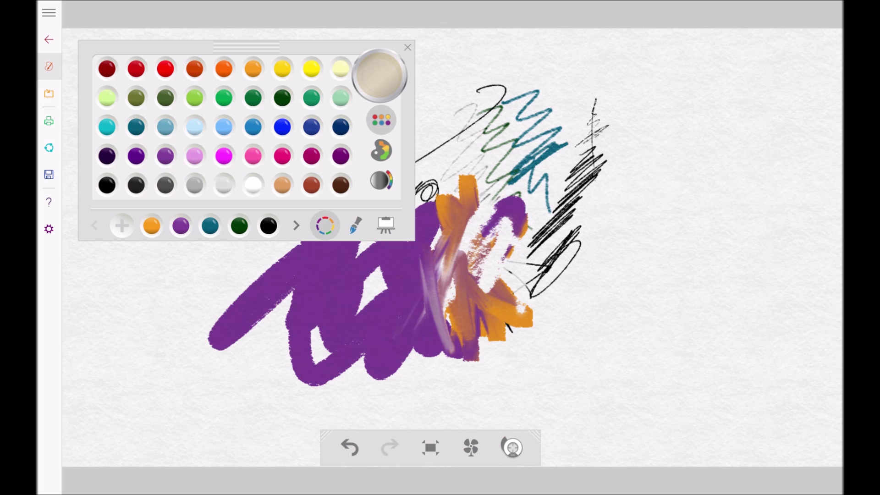
# Step: Clear all paint from the canvas and change the surface to the plain untextured paper
pyautogui.click(355, 225)
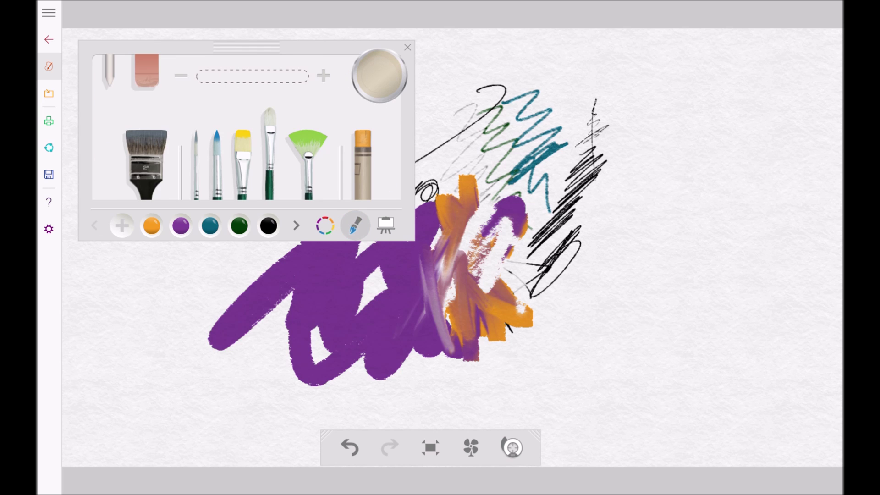
pyautogui.click(386, 225)
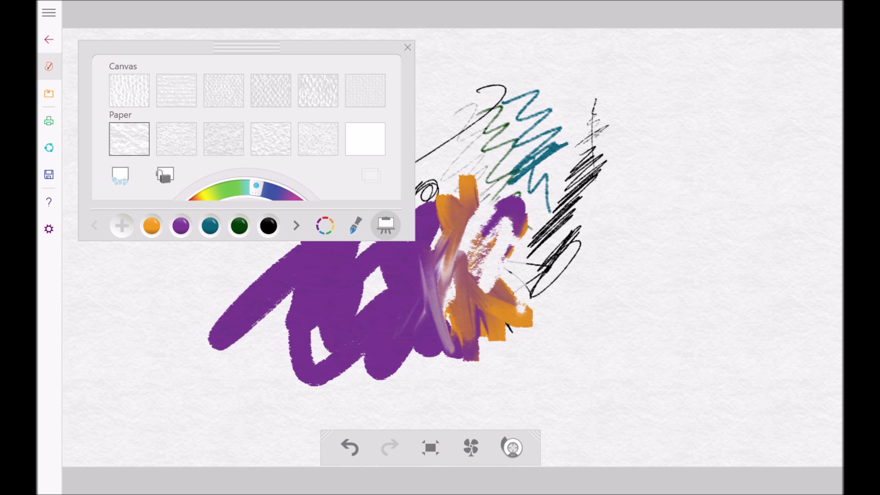
pyautogui.click(120, 175)
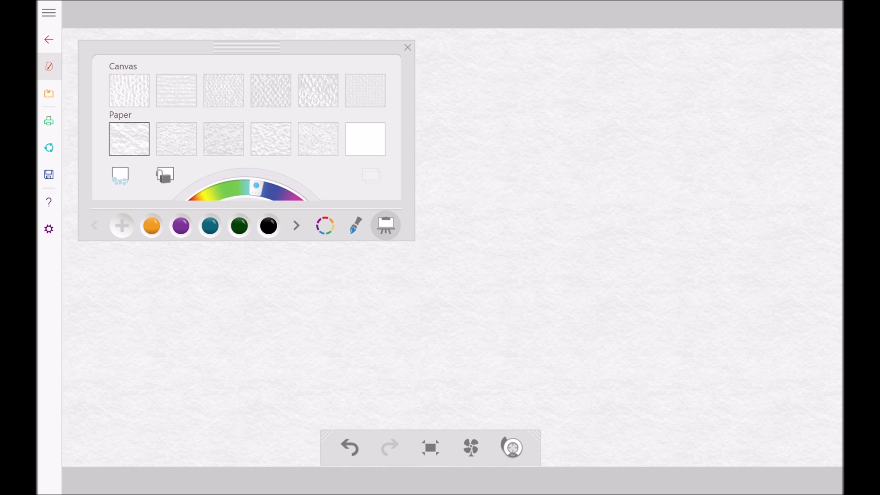
pyautogui.click(365, 139)
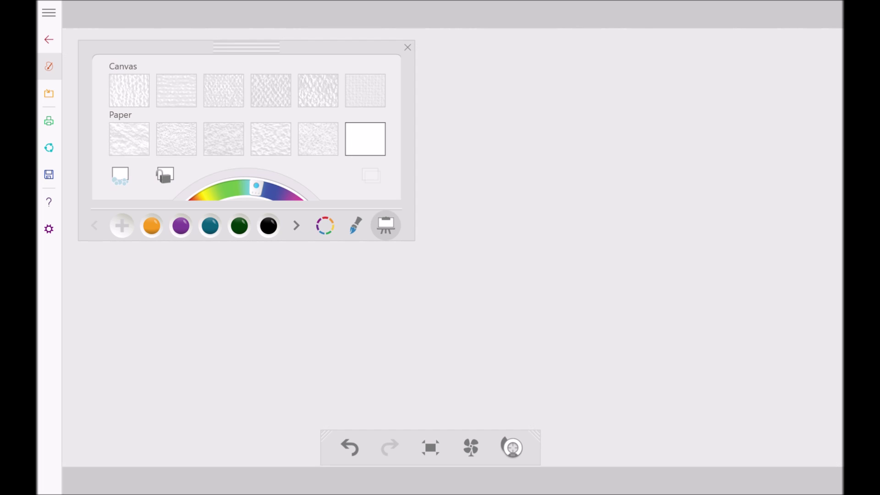
# Step: Paint a looping yellow scribble on the smooth paper using the flat brush at its largest size
pyautogui.click(356, 225)
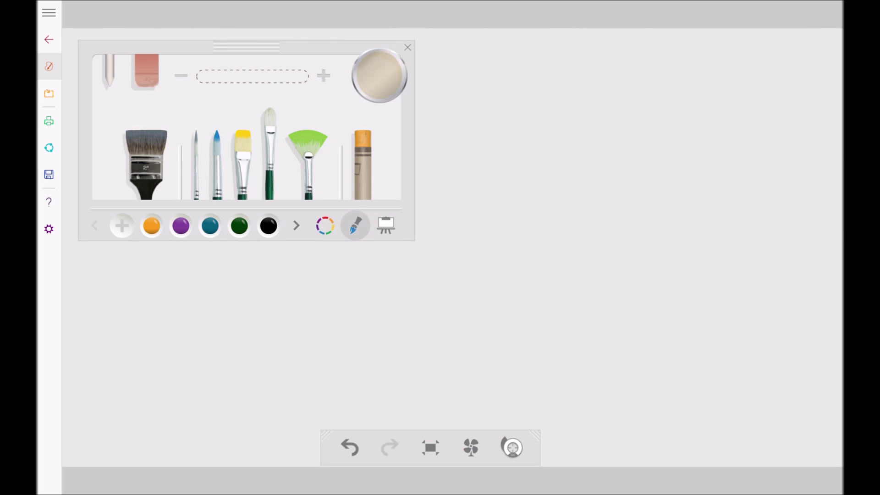
pyautogui.click(243, 146)
pyautogui.click(323, 75)
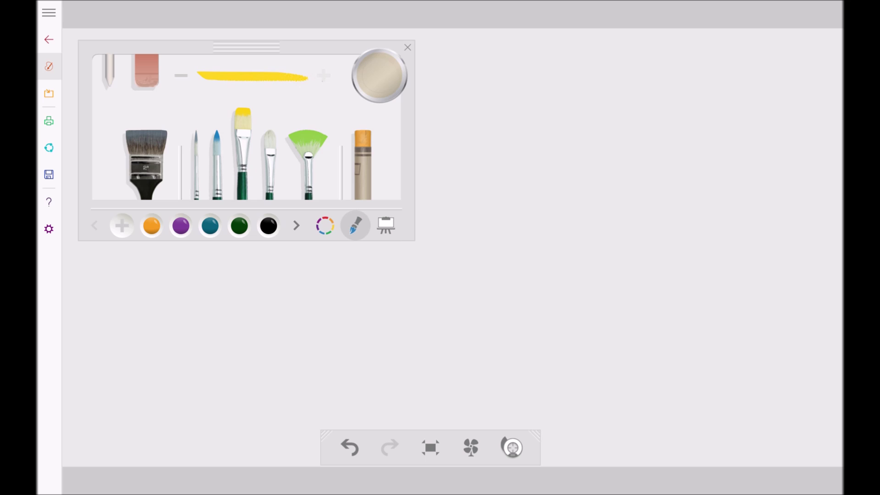
pyautogui.click(385, 225)
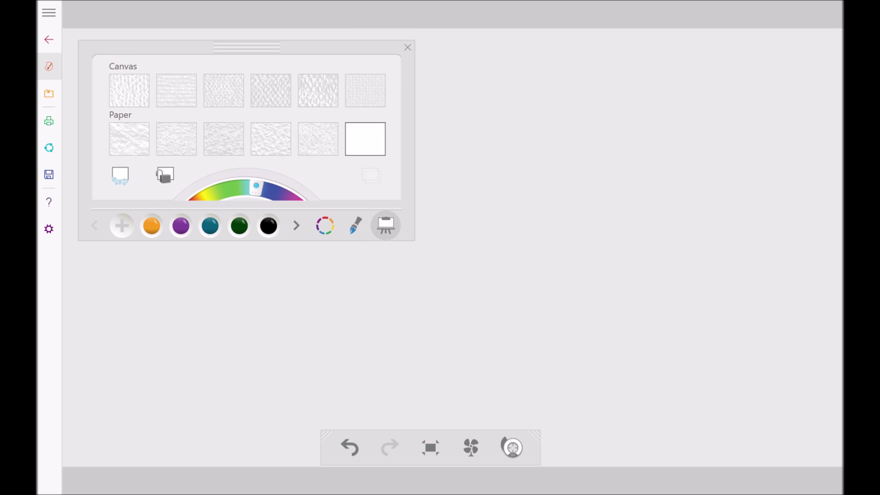
pyautogui.moveTo(477, 131)
pyautogui.mouseDown()
pyautogui.moveTo(458, 193)
pyautogui.moveTo(546, 300)
pyautogui.moveTo(596, 271)
pyautogui.moveTo(367, 346)
pyautogui.mouseUp()
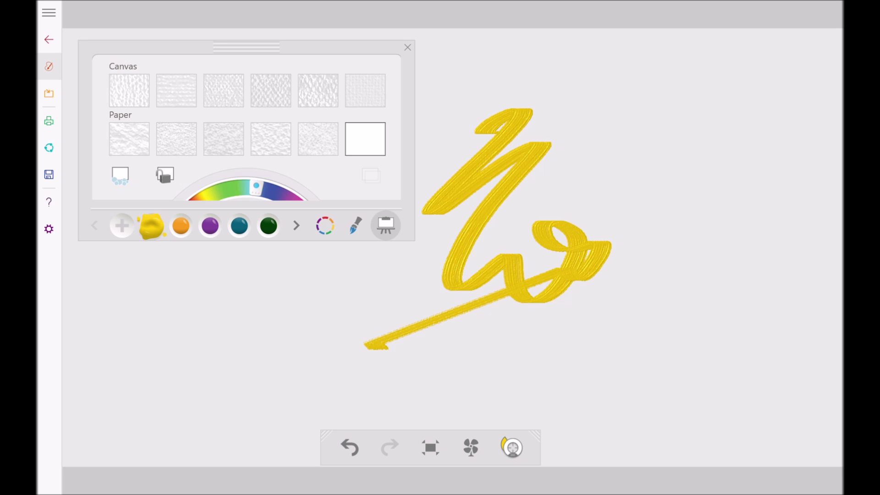
# Step: Paint looping purple strokes across the yellow scribble with the filbert brush
pyautogui.click(355, 225)
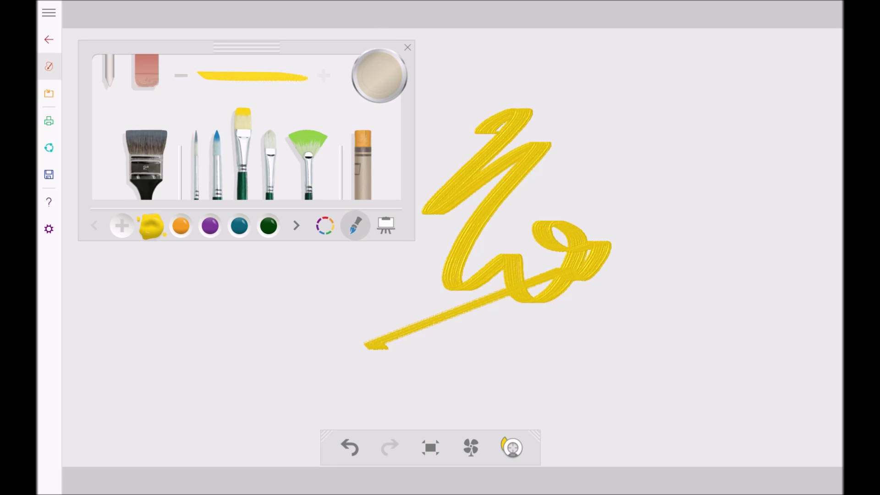
pyautogui.click(210, 226)
pyautogui.click(269, 151)
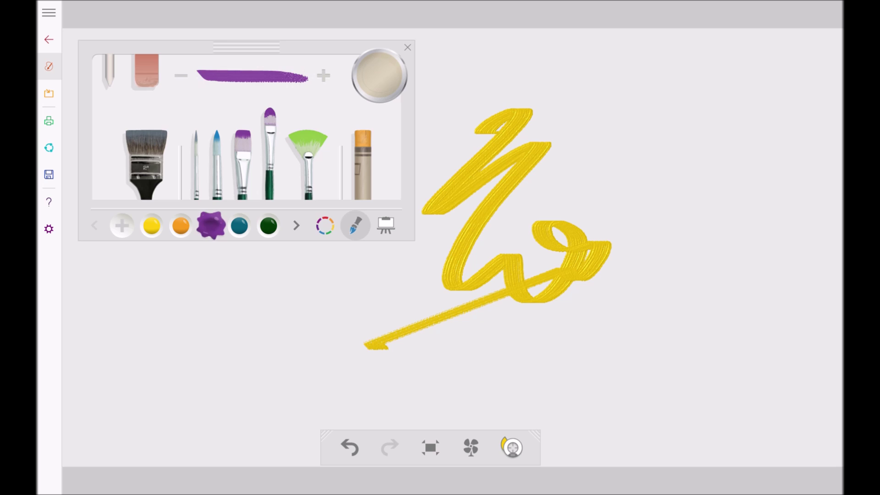
pyautogui.moveTo(489, 151)
pyautogui.mouseDown()
pyautogui.moveTo(432, 232)
pyautogui.moveTo(380, 178)
pyautogui.moveTo(459, 321)
pyautogui.moveTo(413, 316)
pyautogui.moveTo(424, 330)
pyautogui.mouseUp()
# Step: Try purple strokes on the first canvas texture, and switch the surface to the first paper texture
pyautogui.click(385, 225)
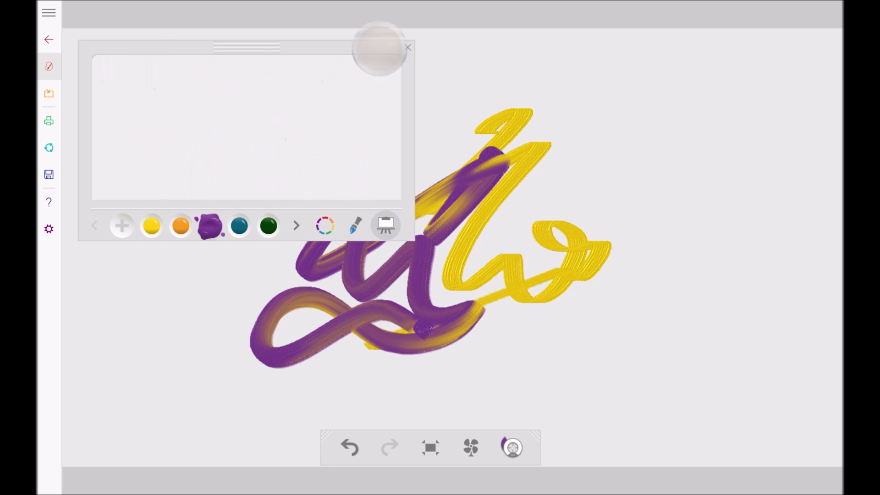
pyautogui.click(129, 91)
pyautogui.moveTo(420, 327)
pyautogui.mouseDown()
pyautogui.moveTo(216, 299)
pyautogui.moveTo(255, 147)
pyautogui.moveTo(403, 131)
pyautogui.moveTo(456, 265)
pyautogui.mouseUp()
pyautogui.click(129, 139)
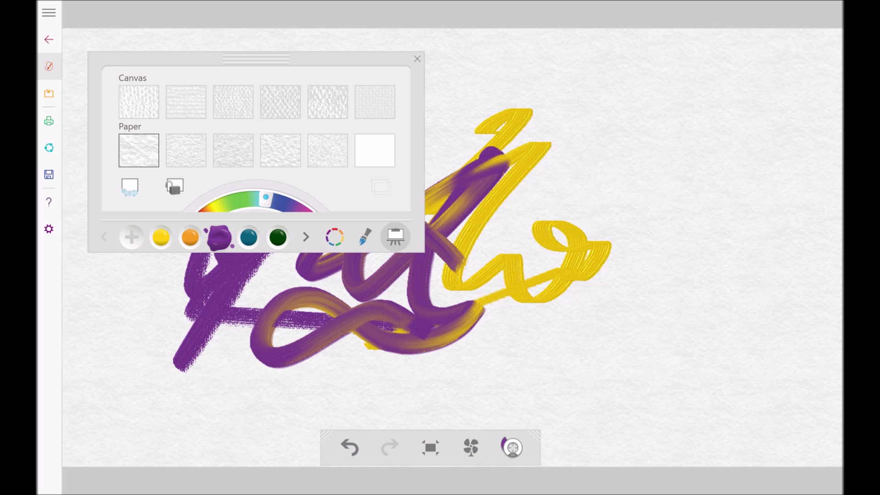
# Step: Paint purple zigzag strokes on the textured paper to the right of the yellow scribble
pyautogui.click(365, 236)
pyautogui.moveTo(595, 118)
pyautogui.mouseDown()
pyautogui.moveTo(622, 148)
pyautogui.moveTo(671, 166)
pyautogui.moveTo(644, 271)
pyautogui.mouseUp()
pyautogui.moveTo(681, 212); pyautogui.dragTo(594, 348)
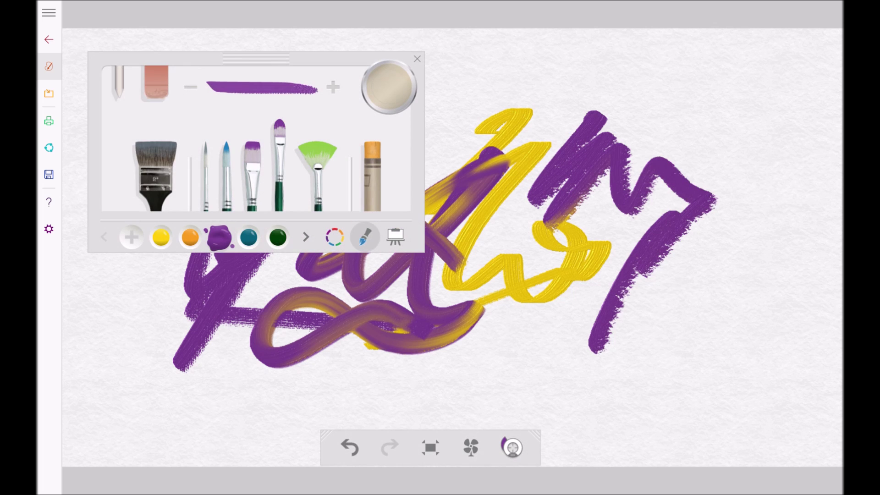
# Step: Undo all the yellow and purple brush strokes on the textured paper
pyautogui.click(350, 448)
pyautogui.click(350, 448)
pyautogui.click(349, 447)
pyautogui.click(350, 448)
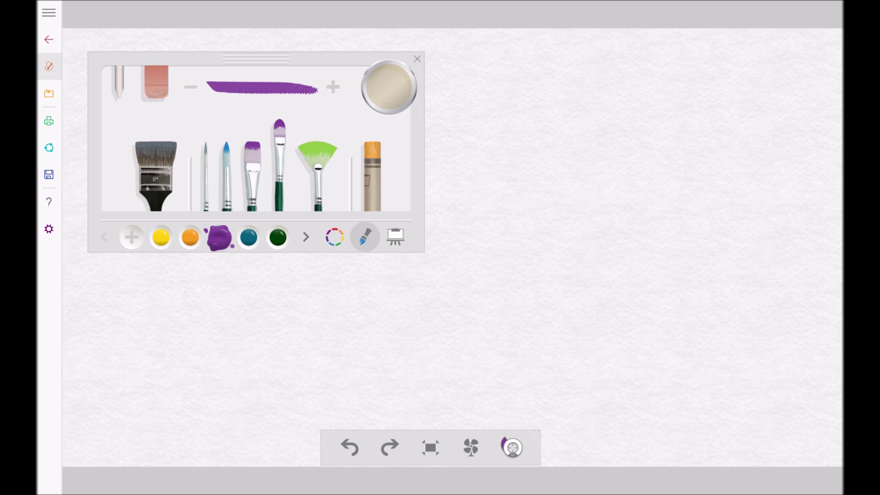
# Step: Look at the image import sources and open the print options
pyautogui.click(48, 94)
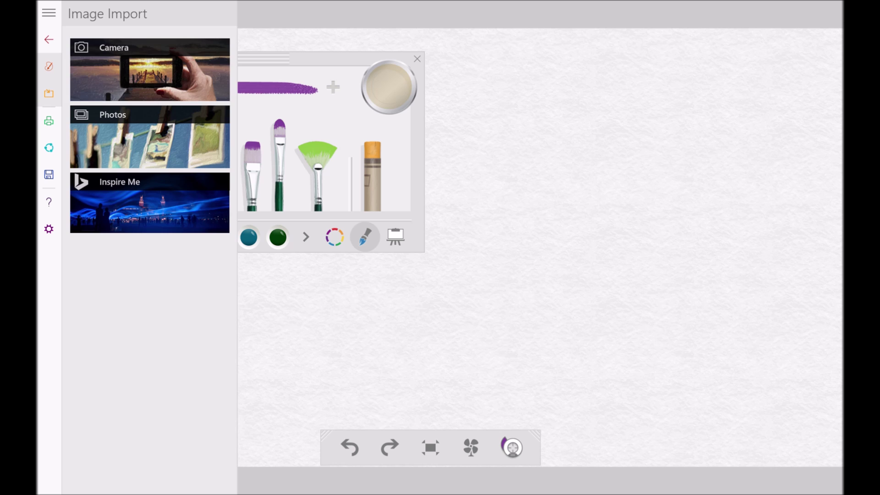
pyautogui.click(49, 121)
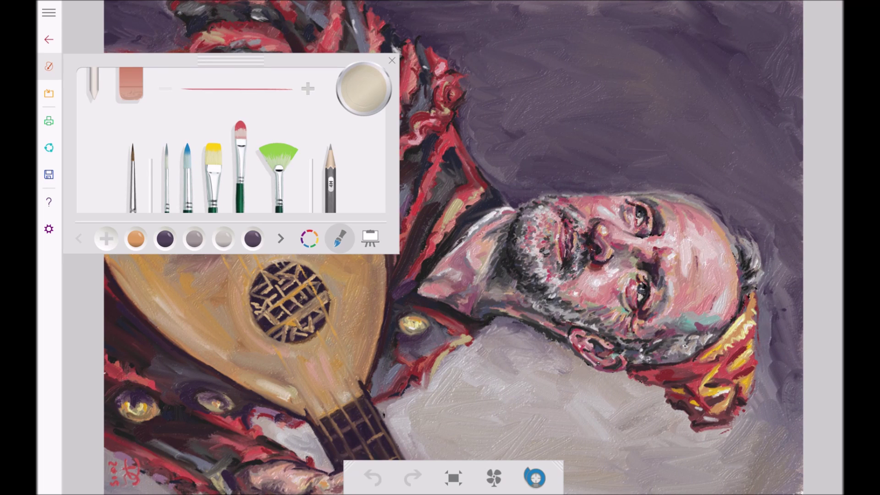
# Step: Return from the lute player portrait to My Paintings, and browse the gallery to March 2015 and back to the recent works
pyautogui.moveTo(231, 60)
pyautogui.mouseDown()
pyautogui.moveTo(94, 241)
pyautogui.moveTo(125, 393)
pyautogui.moveTo(113, 158)
pyautogui.moveTo(124, 111)
pyautogui.mouseUp()
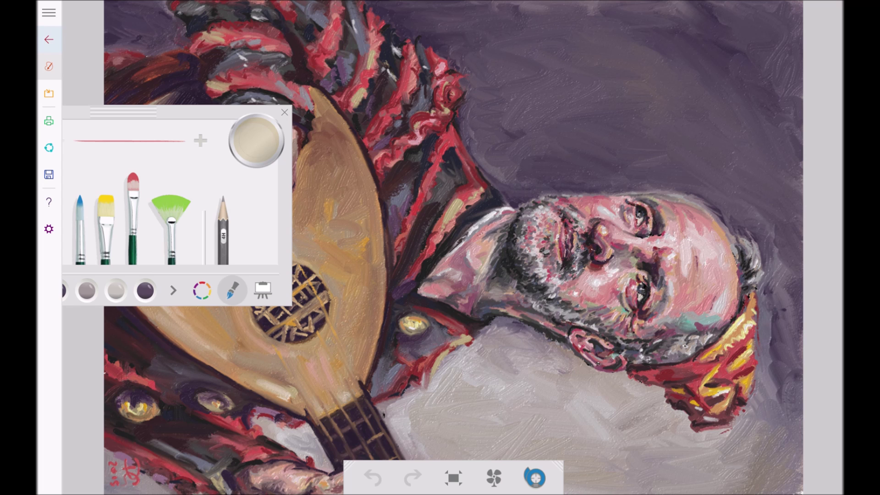
pyautogui.click(49, 39)
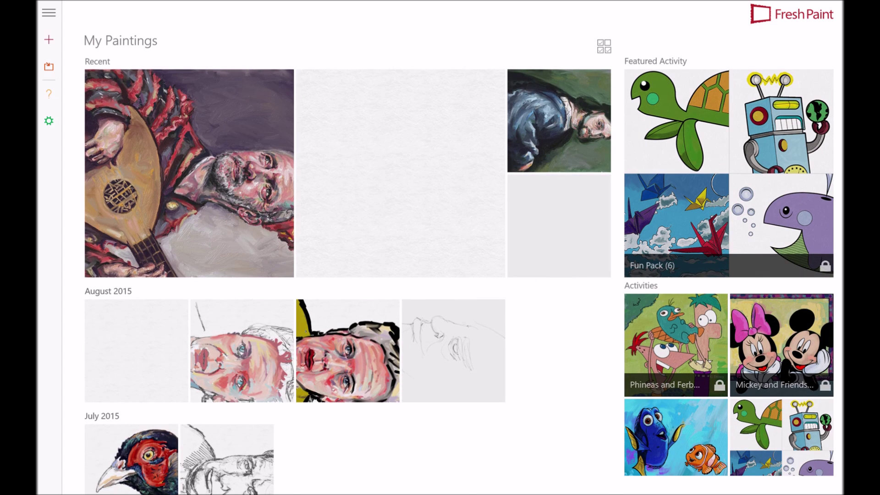
pyautogui.scroll(-12, 348, 274)
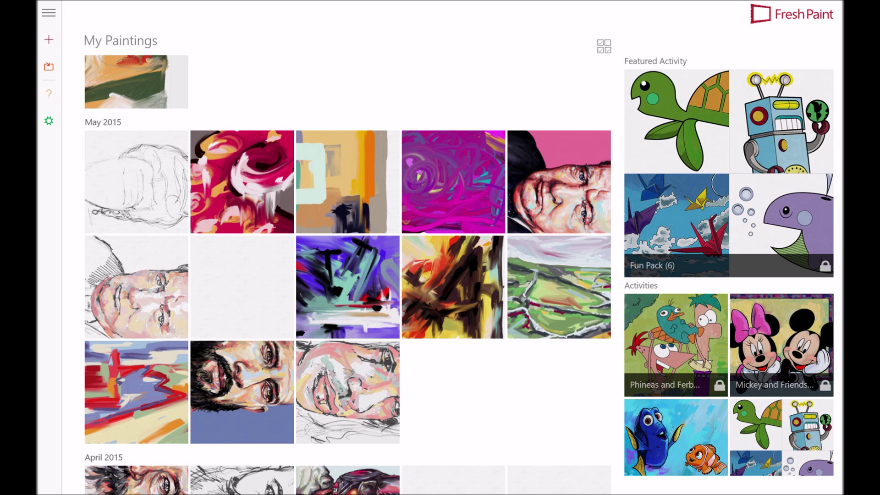
pyautogui.scroll(-5, 348, 274)
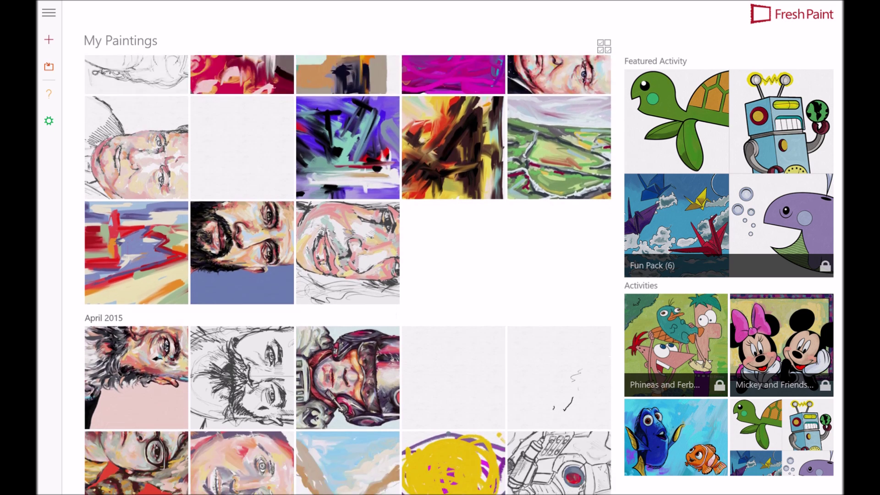
pyautogui.scroll(-3, 348, 274)
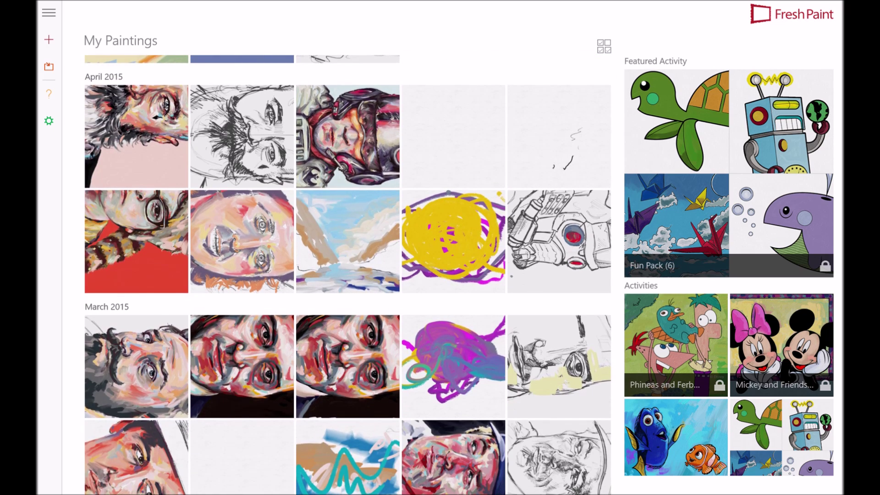
pyautogui.scroll(10, 348, 274)
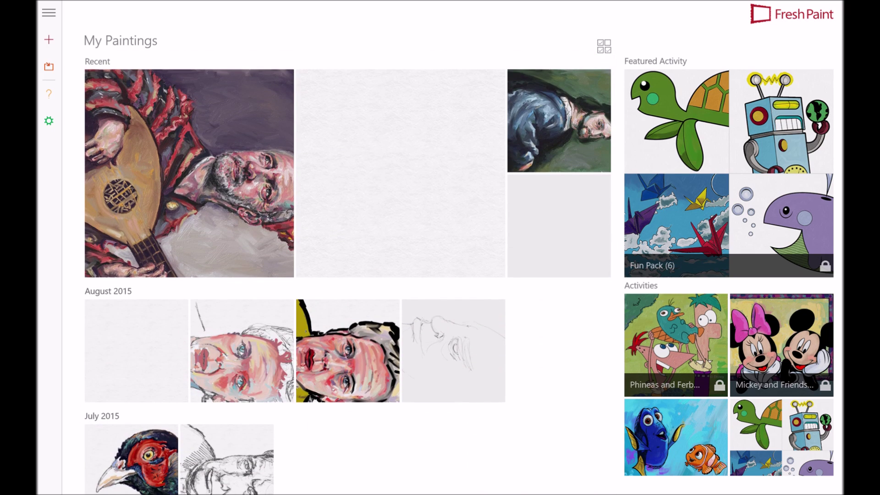